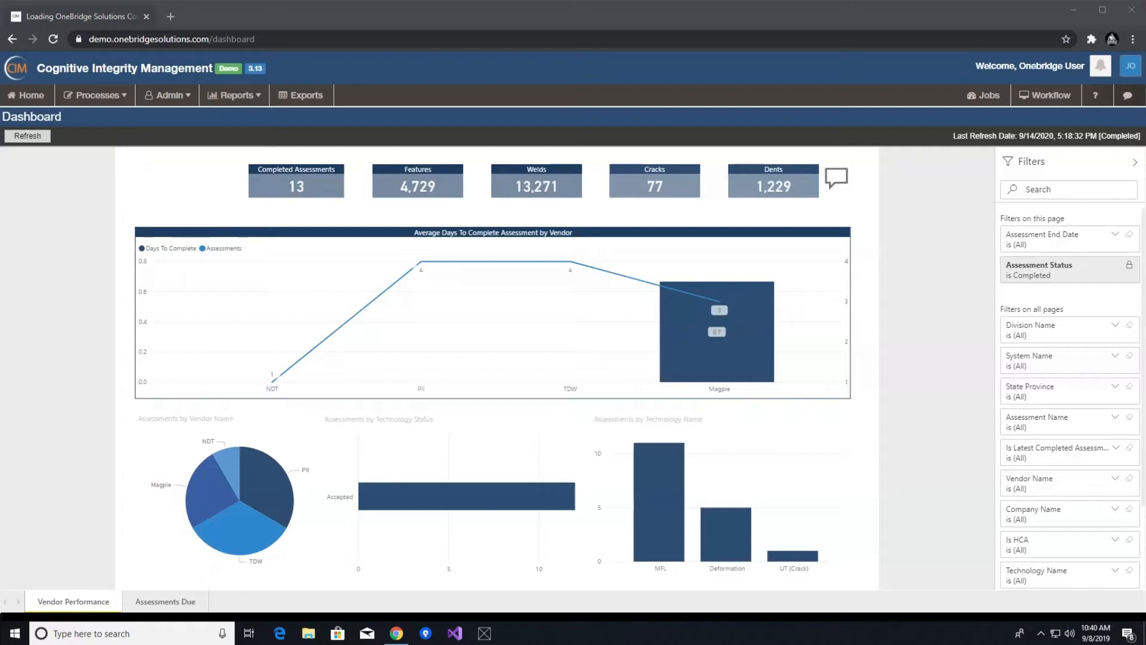
- Open Integrity Compliance and start adding anomalies to the Eureka Analysis
click(94, 95)
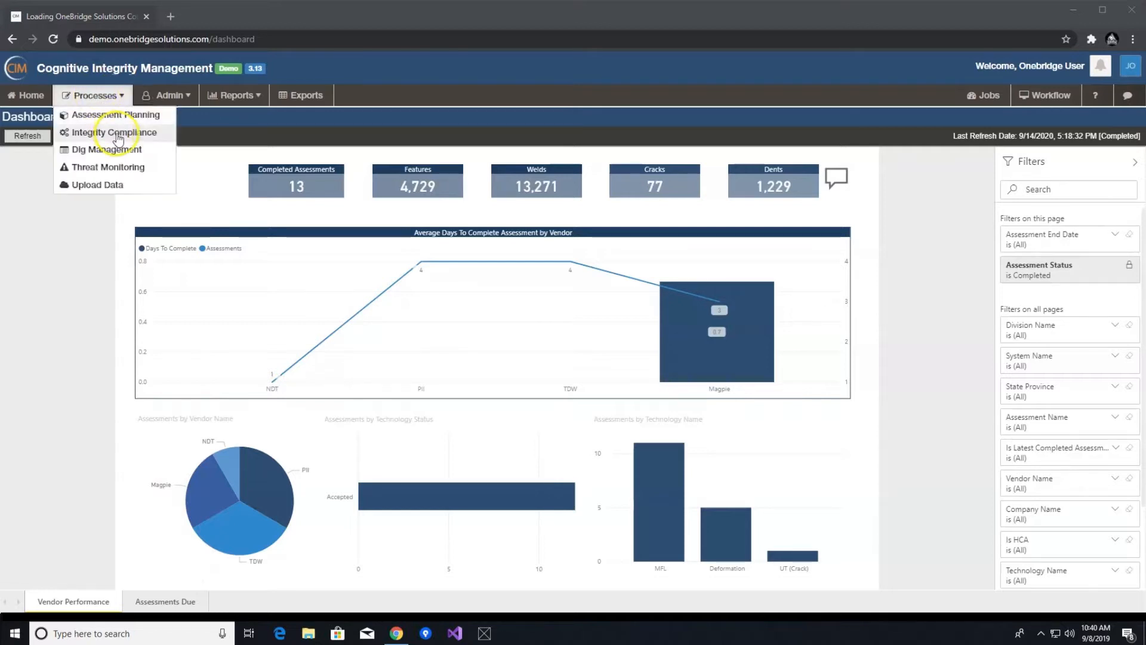
click(118, 134)
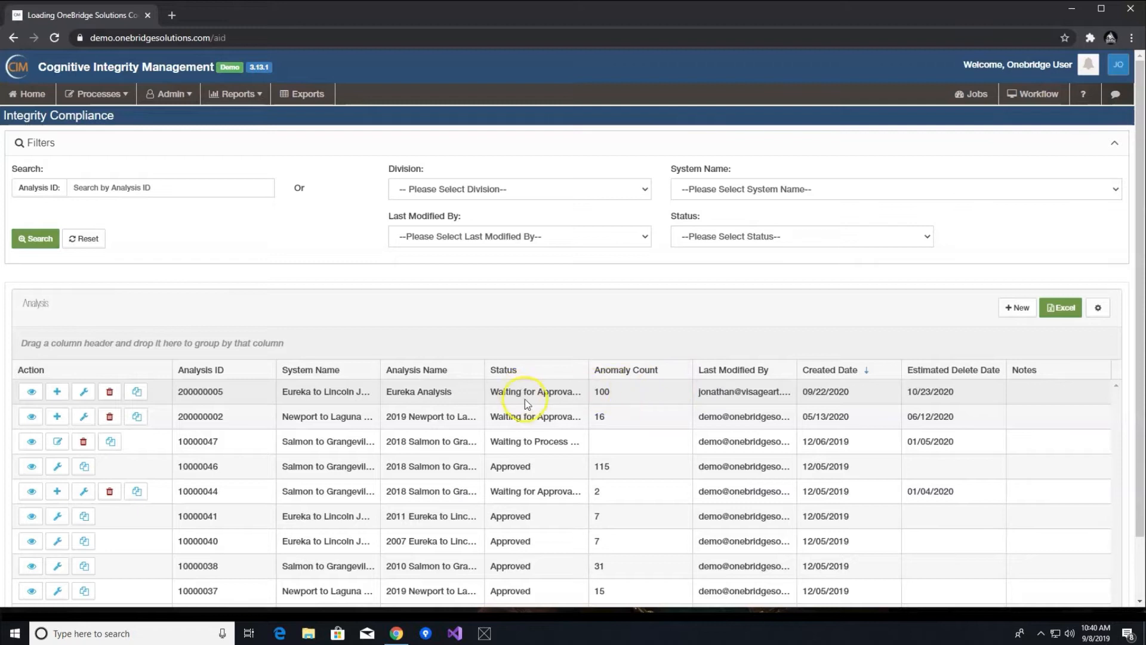
drag(496, 395, 587, 393)
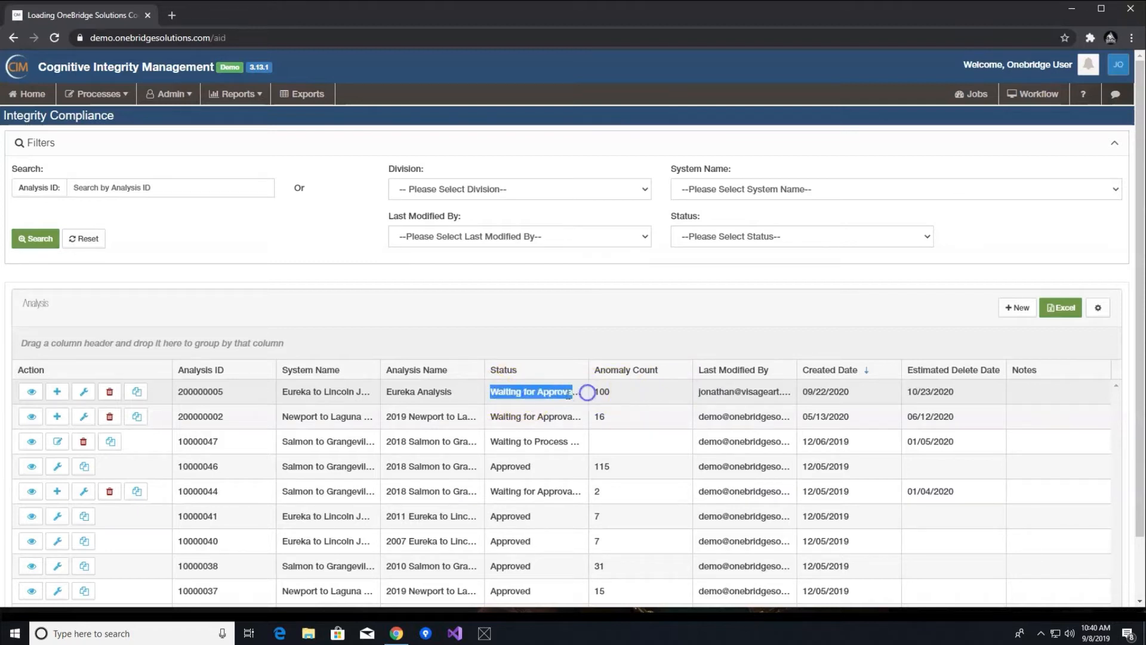
click(567, 353)
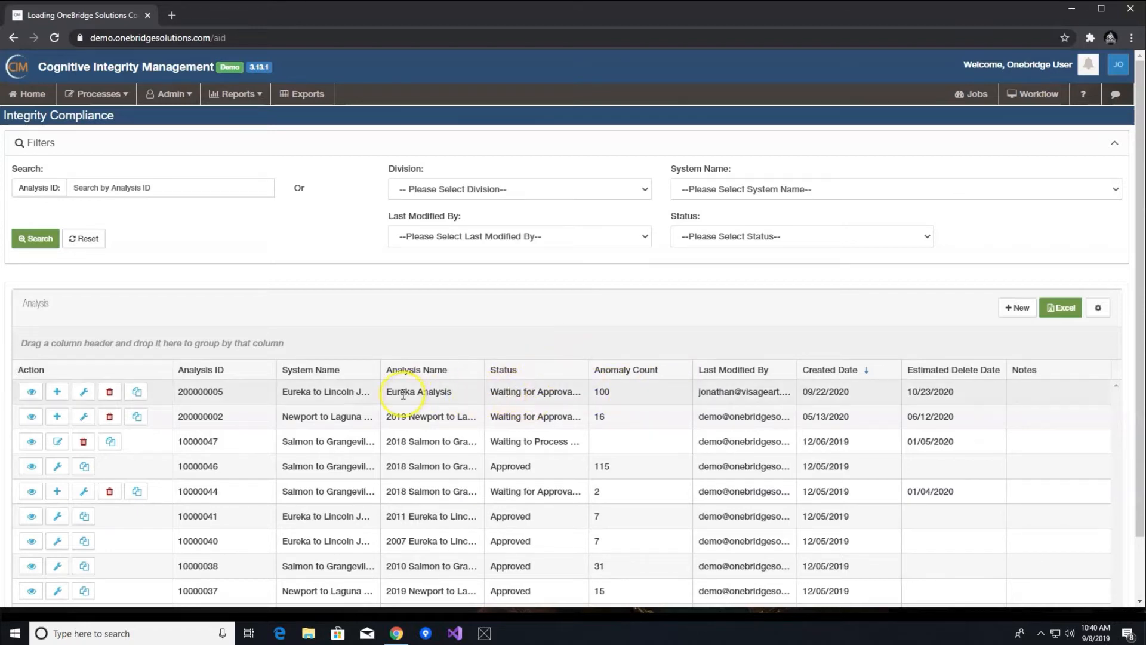
click(56, 392)
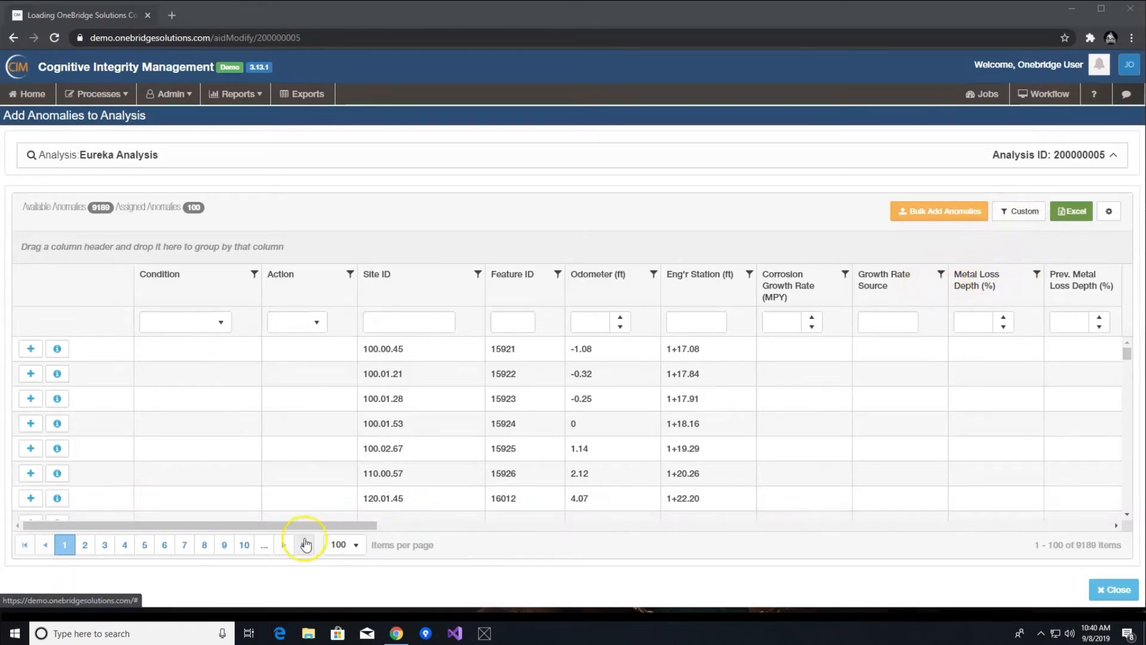
- Filter the anomaly list to show assigned anomalies only
drag(328, 526, 141, 560)
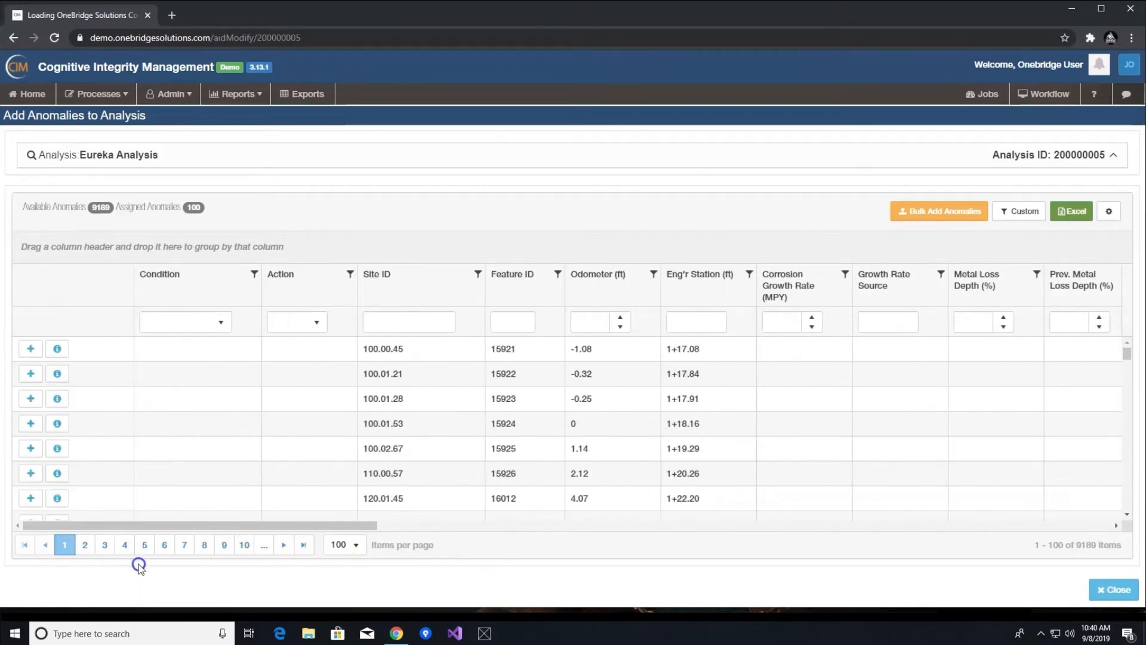
click(1038, 219)
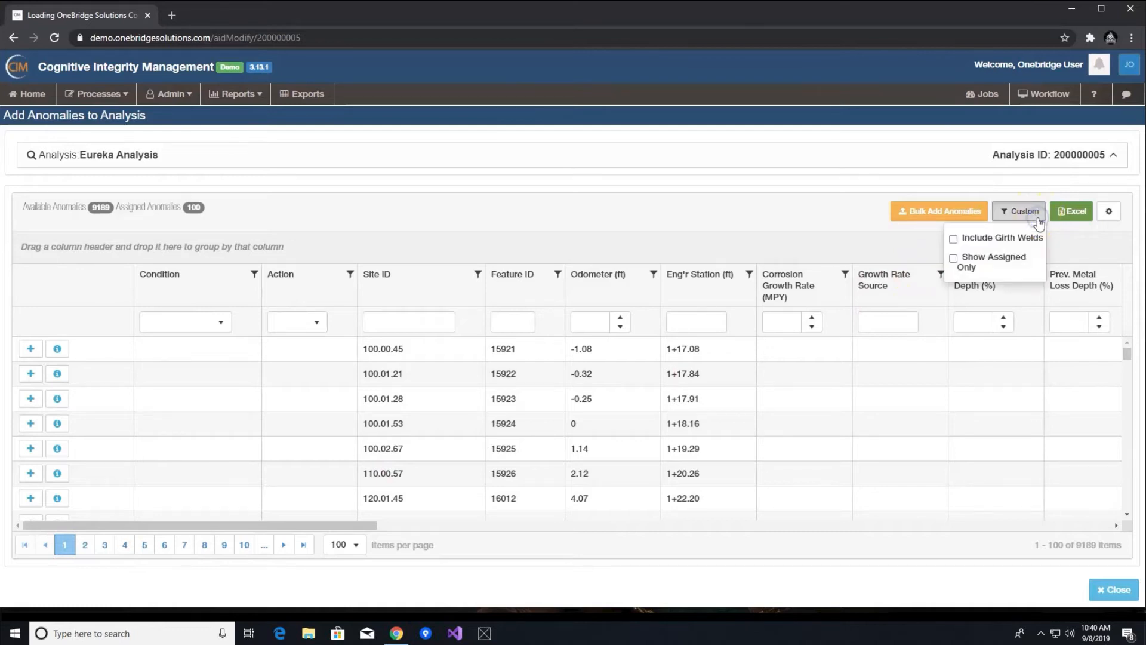
click(1009, 263)
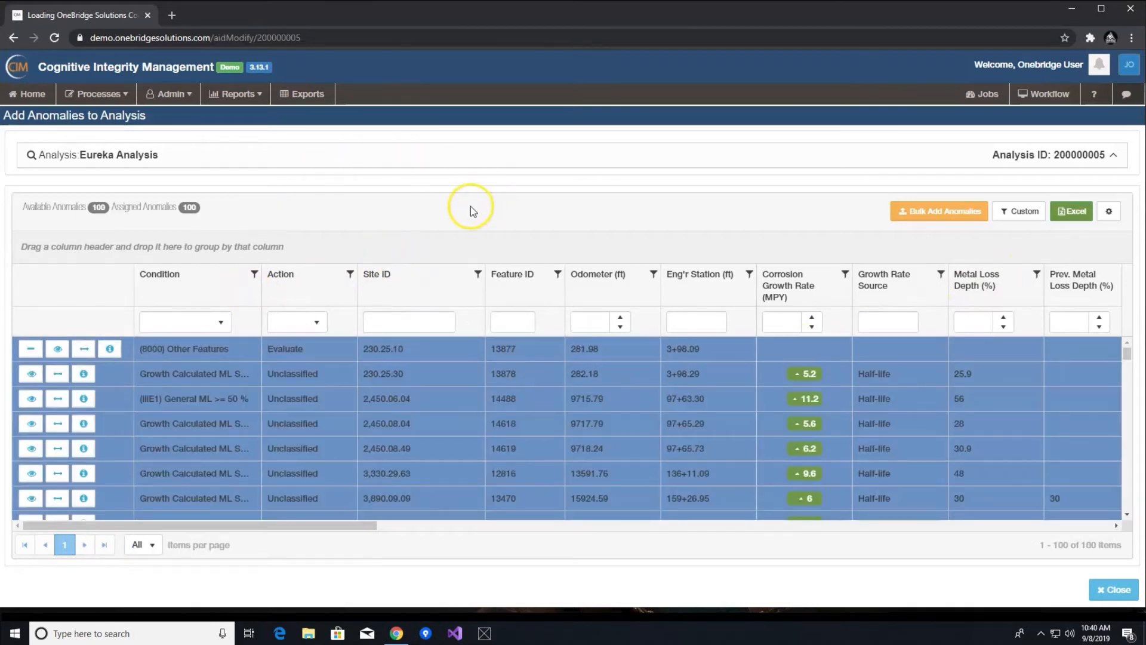
- Show anomalies near the Other Features anomaly and assign the nearby feature 13876 to the analysis
click(85, 352)
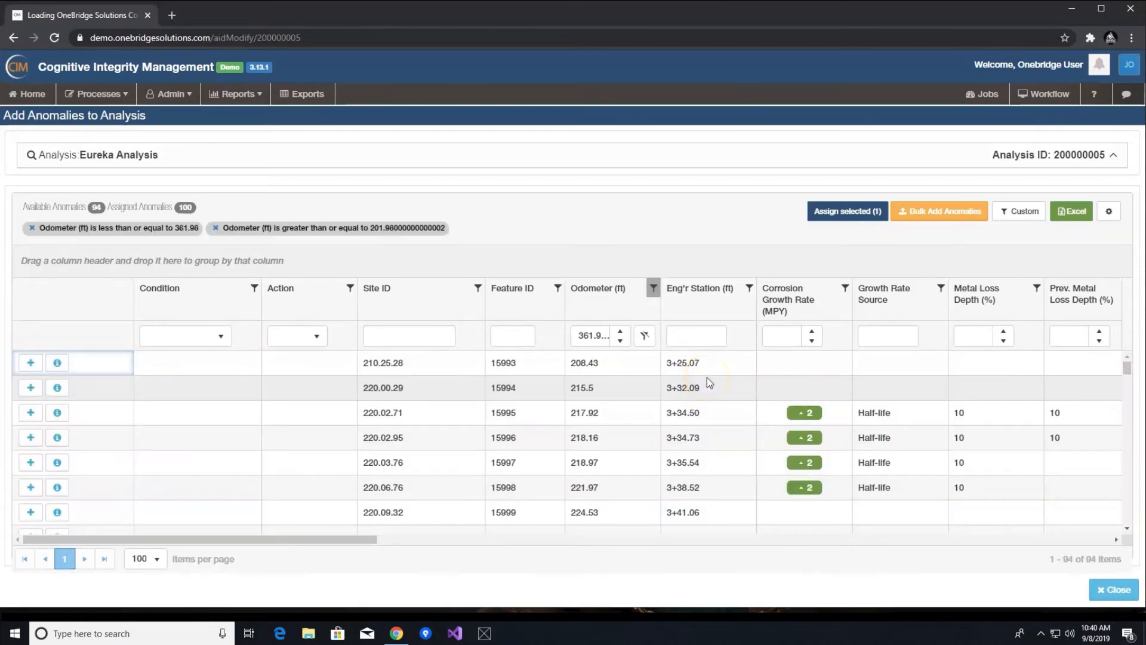
scroll(711, 377, down, 5)
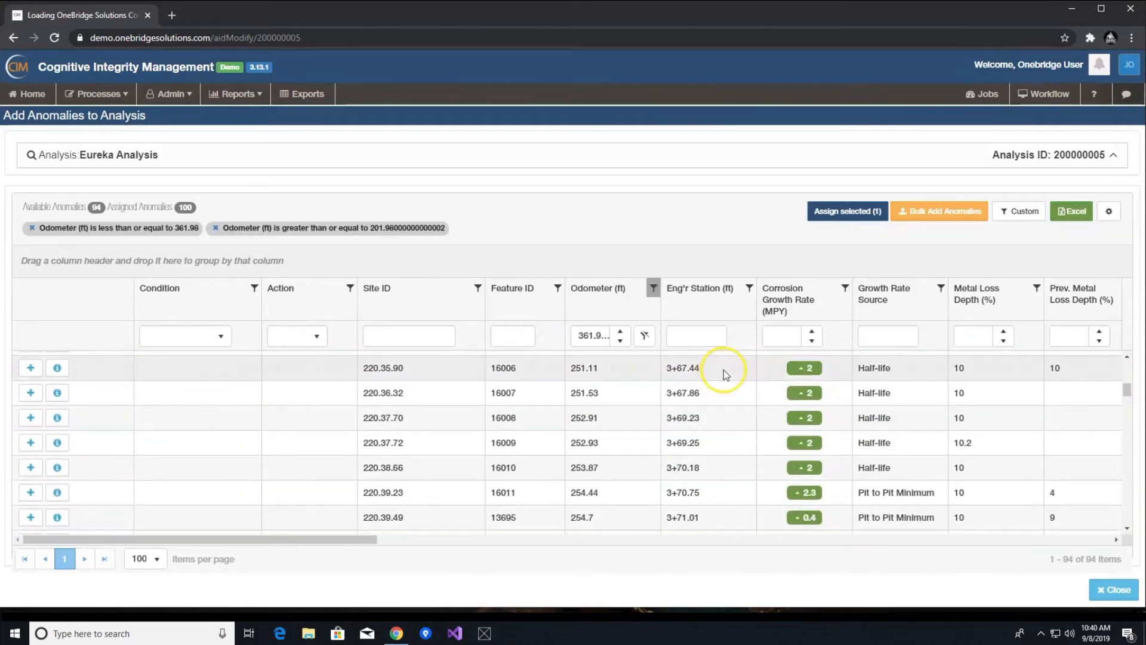
scroll(723, 374, down, 10)
scroll(726, 374, down, 10)
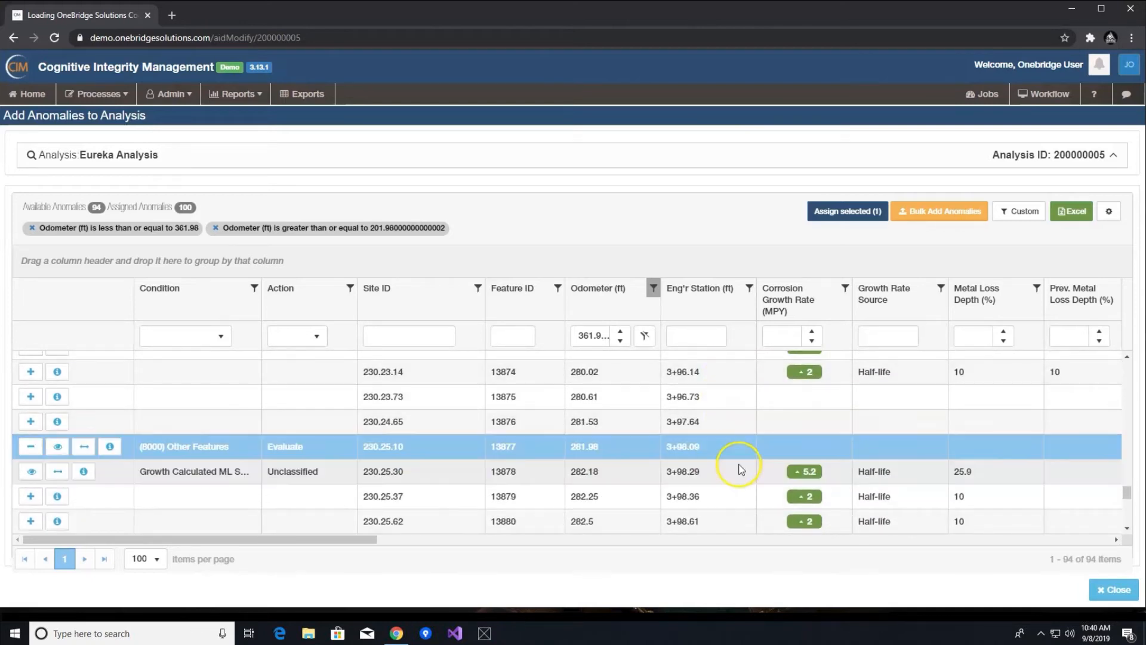
click(188, 452)
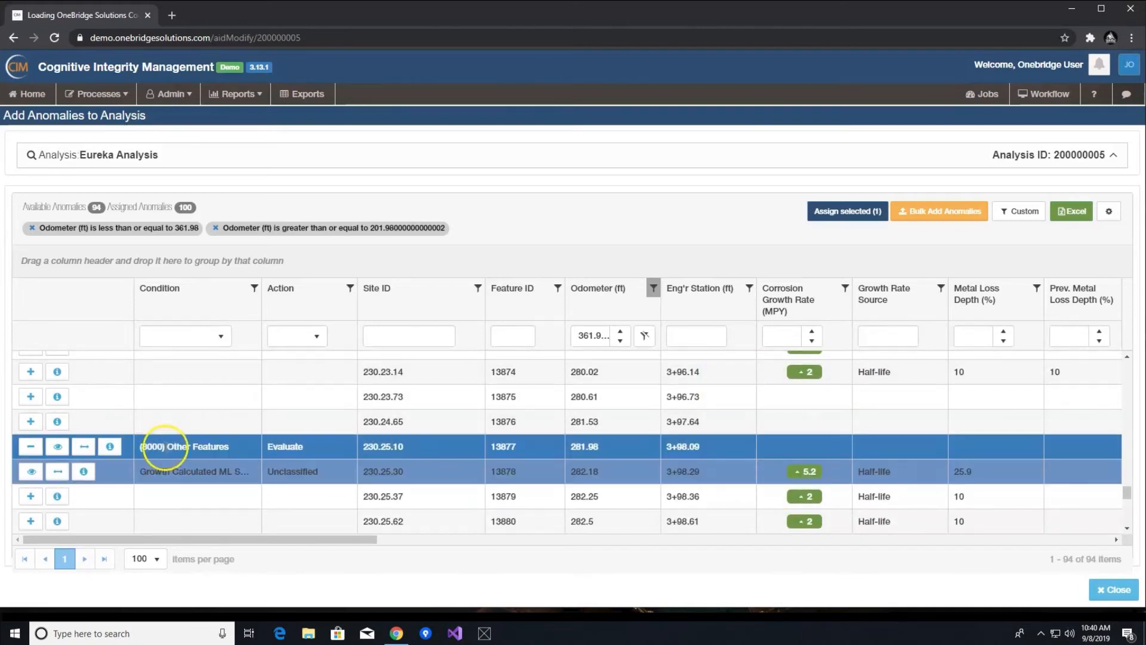
click(31, 422)
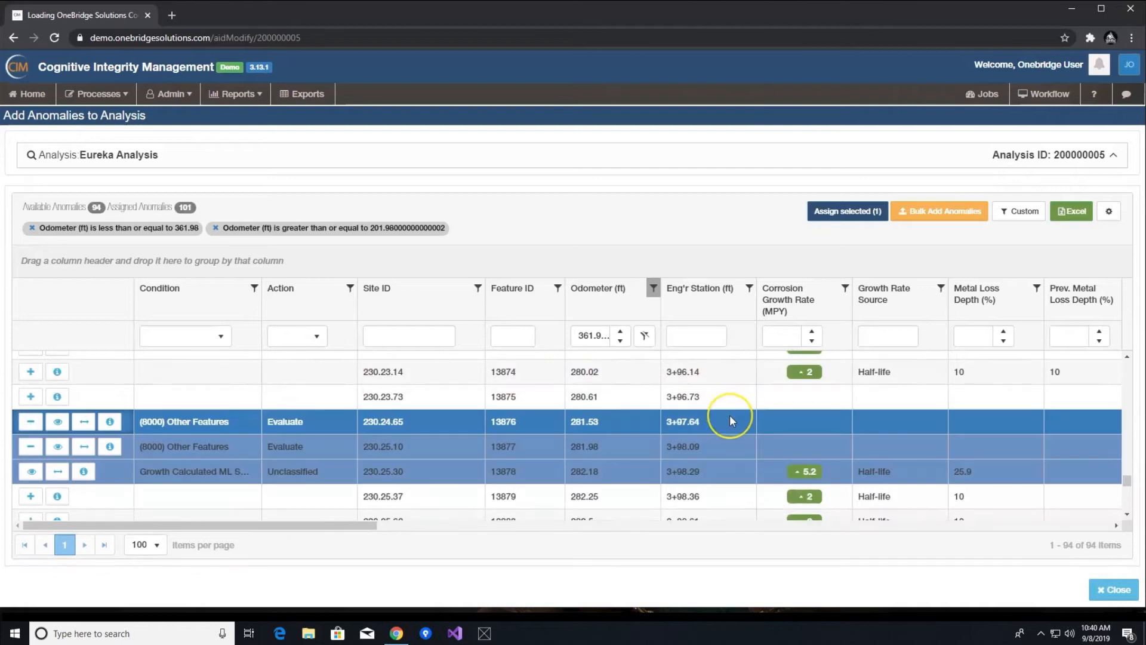
- Remove both odometer filters from the anomaly list
click(216, 228)
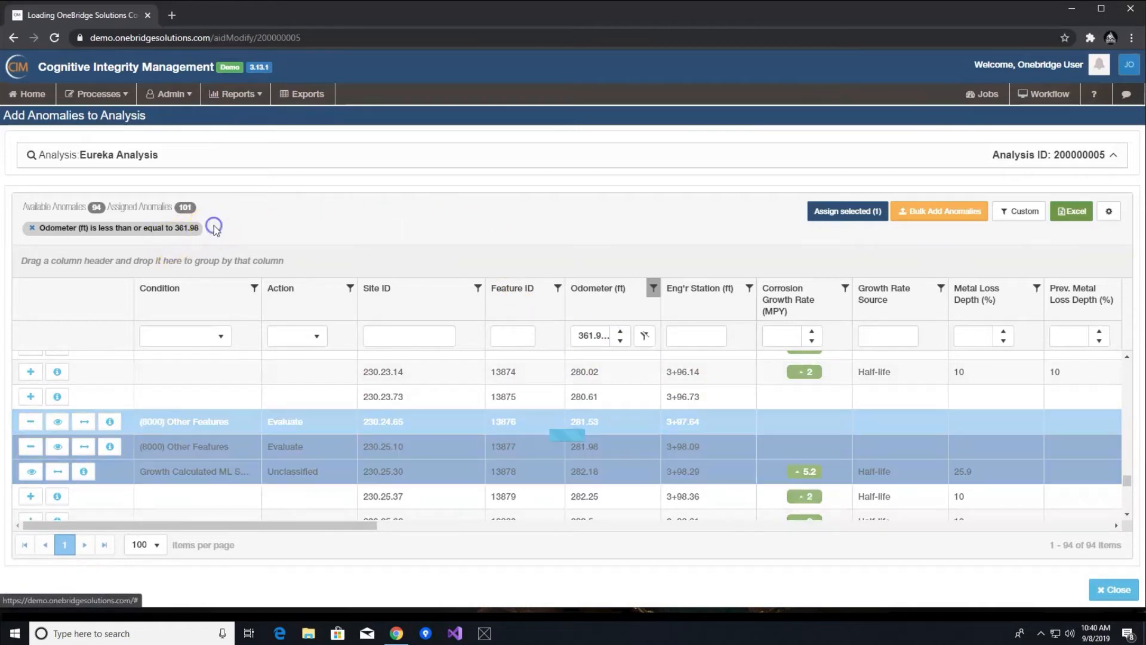
click(33, 229)
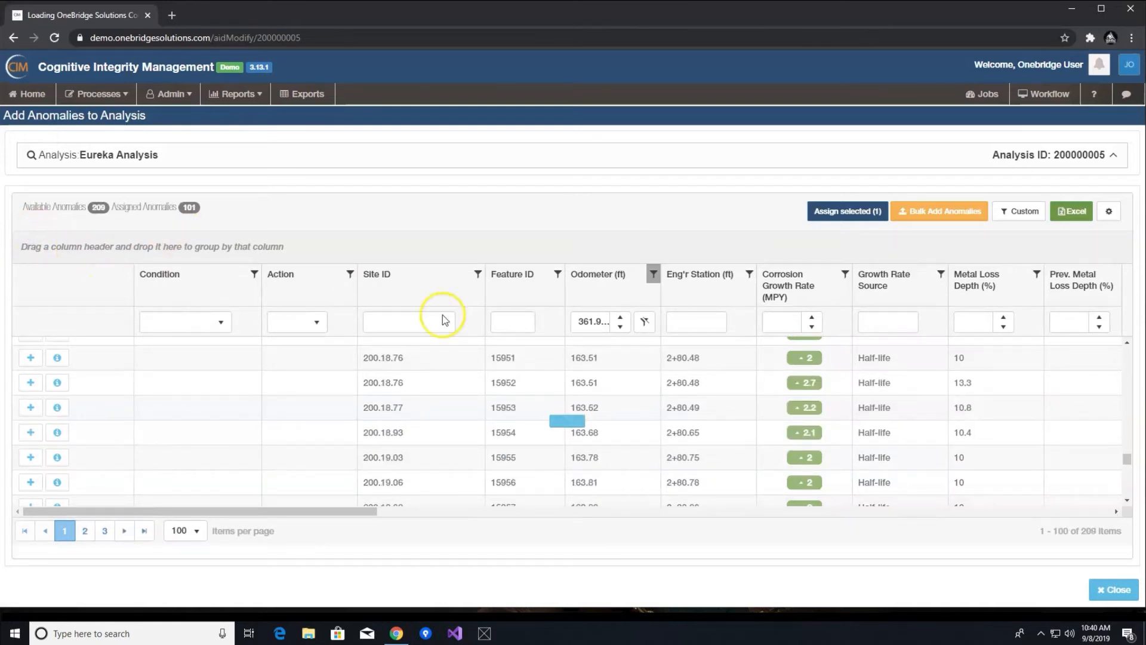
scroll(648, 374, up, 1)
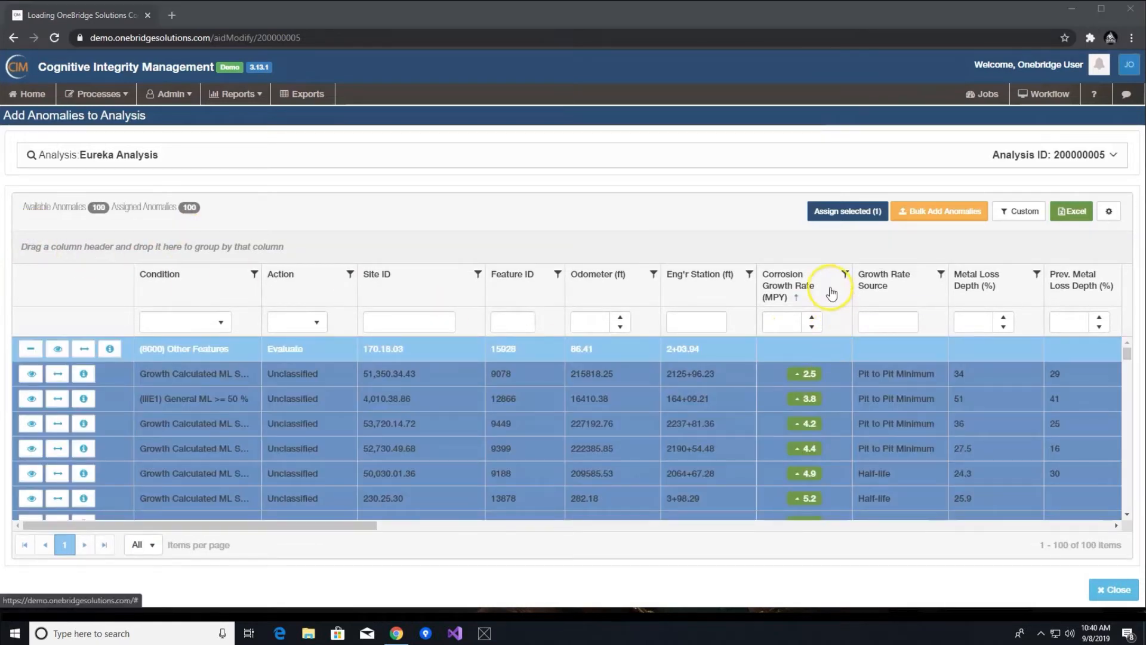
scroll(833, 393, down, 5)
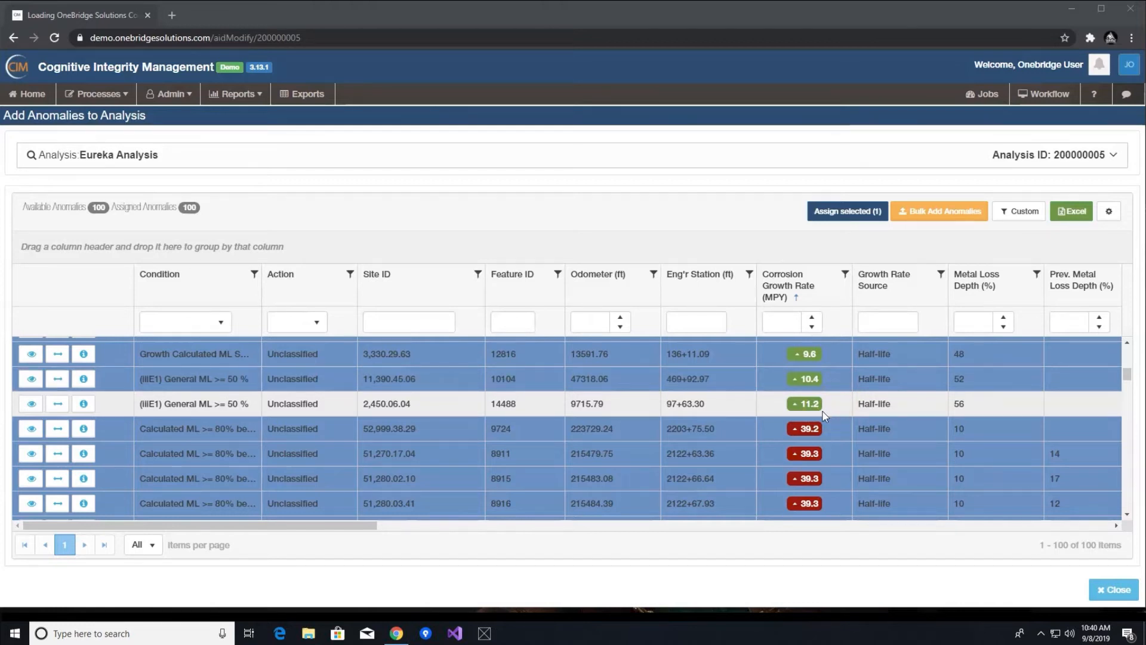
scroll(824, 415, up, 3)
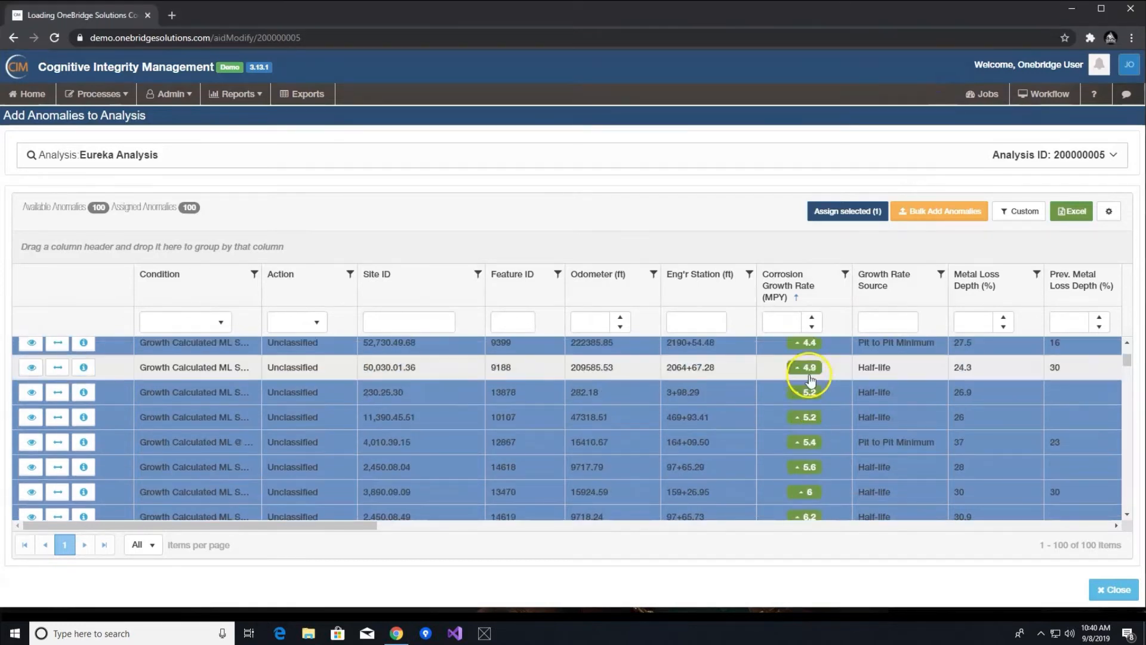
- View the depth history of the anomaly with feature ID 9188 and close it
click(812, 368)
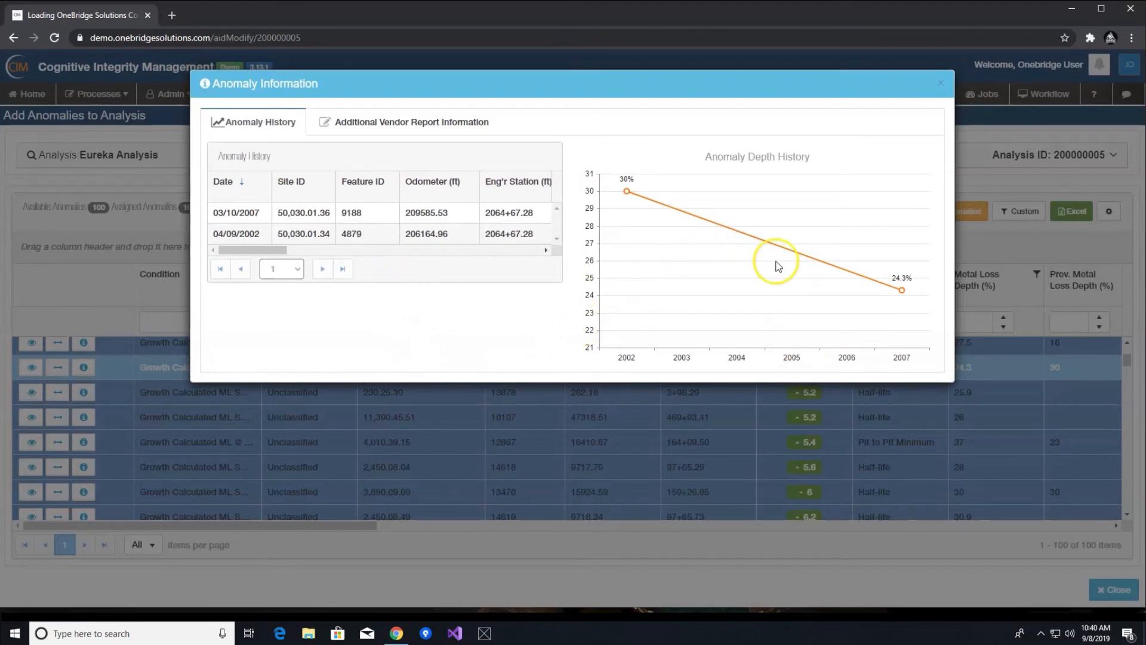
click(942, 94)
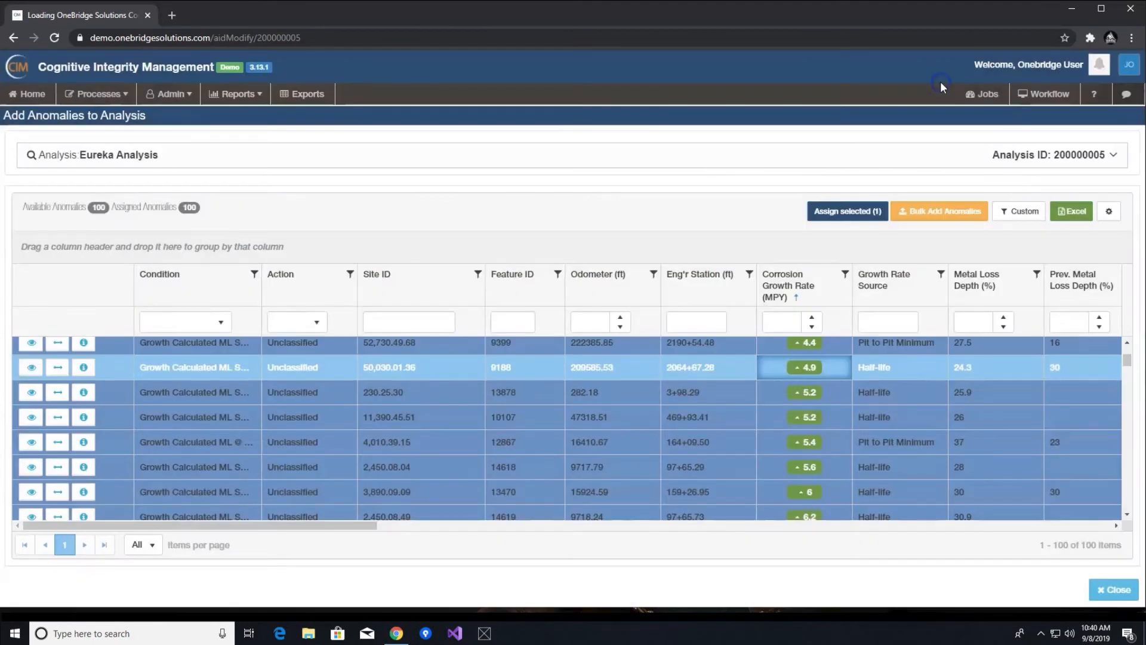
- Open the detail view of anomaly 9188 and open its Anomaly Tracking section
click(58, 368)
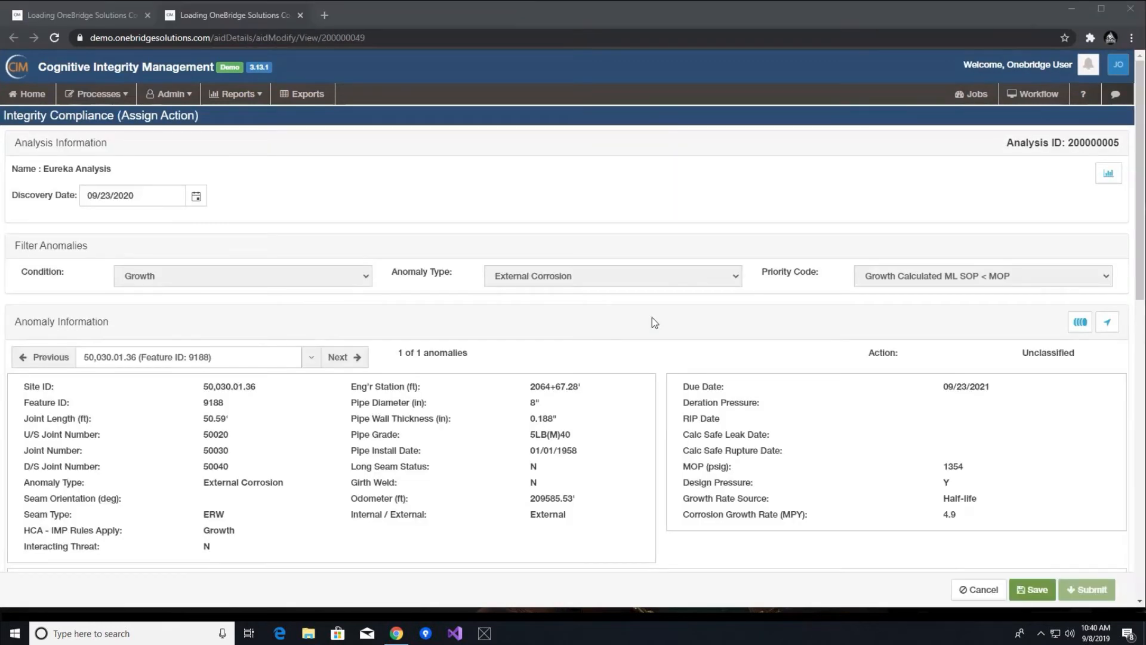
click(638, 297)
scroll(639, 299, down, 12)
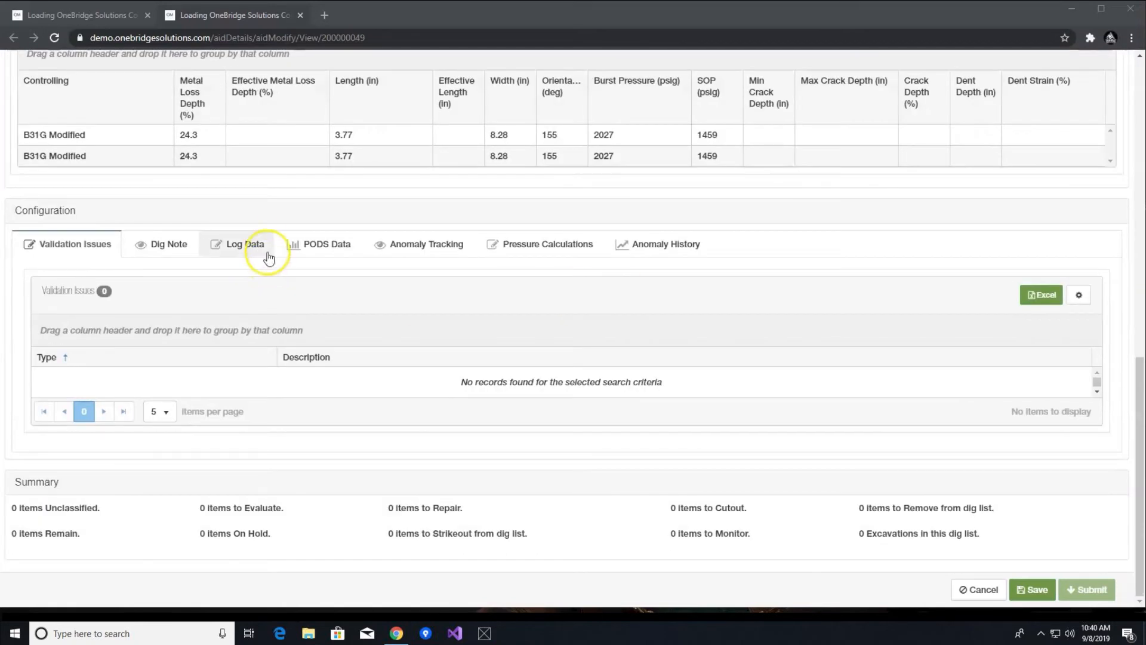
click(414, 253)
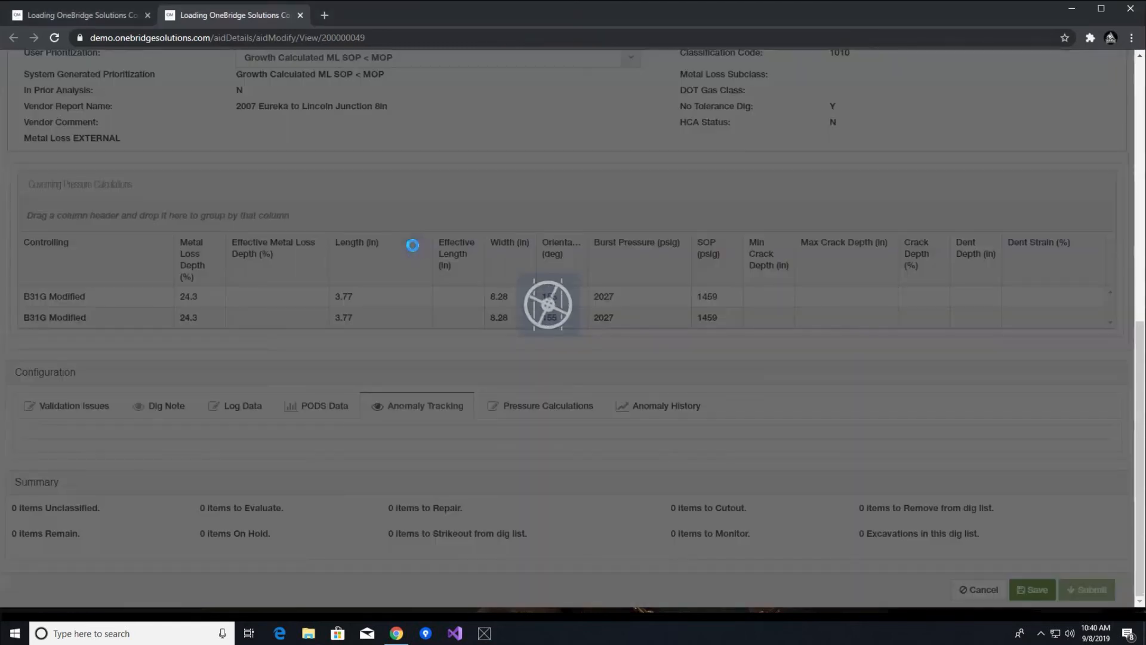
click(544, 248)
click(648, 246)
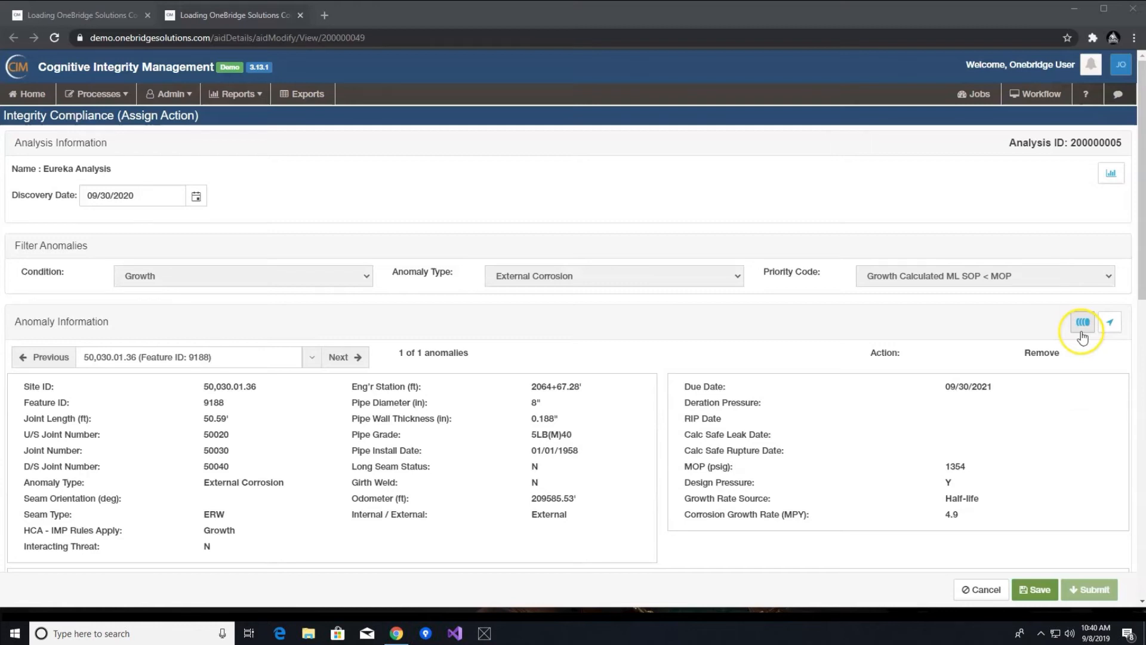
- Inspect the anomaly in the 3D joint view
click(1081, 331)
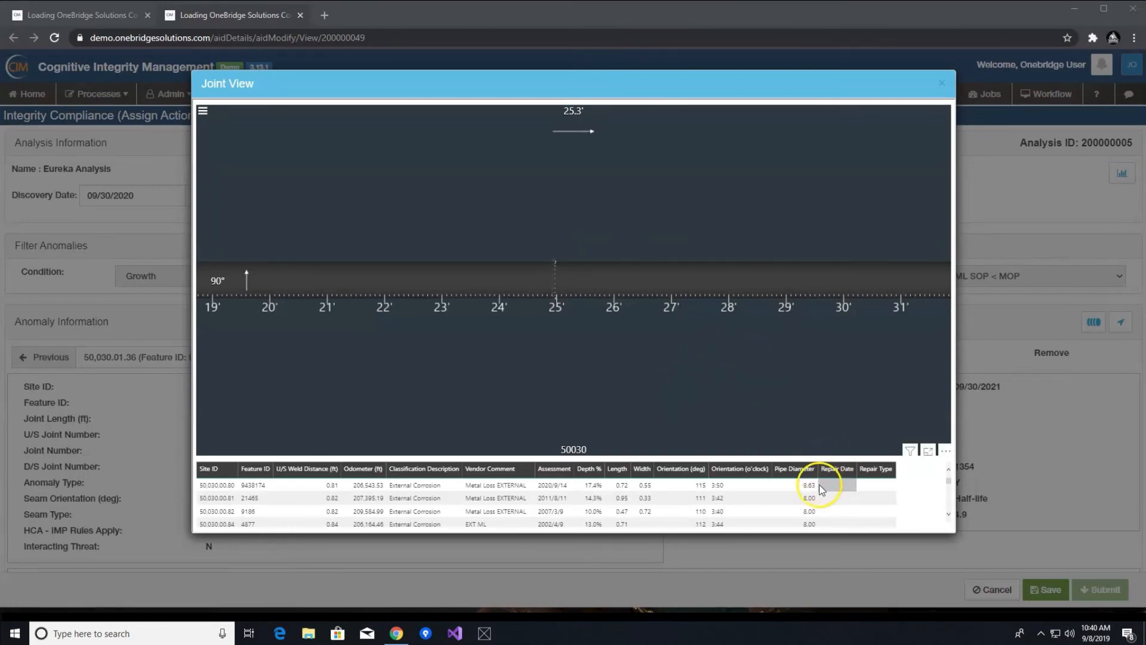
drag(836, 322, 792, 344)
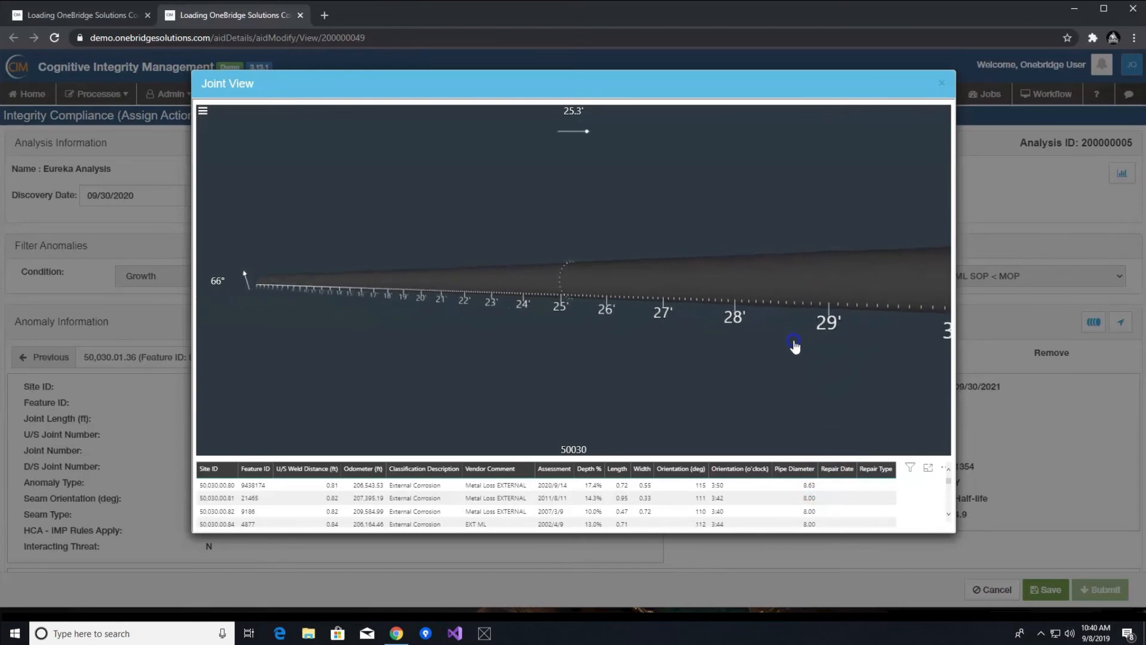
scroll(861, 504, down, 5)
key(Escape)
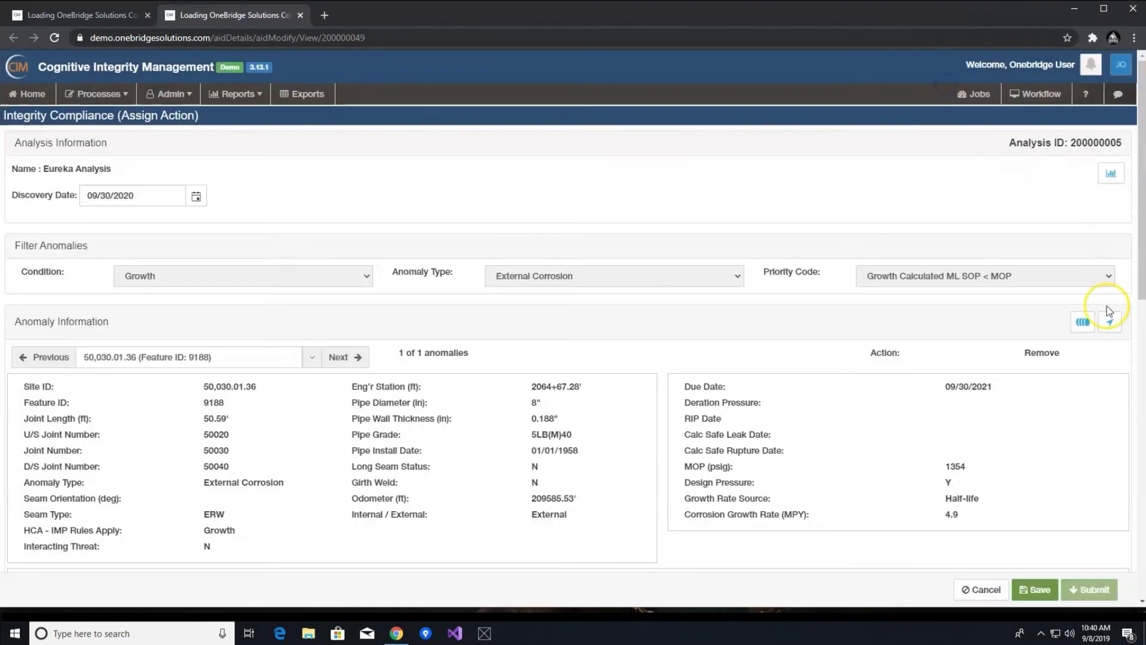
- Inspect the anomaly's location on the satellite map and leave the detail page
click(1111, 322)
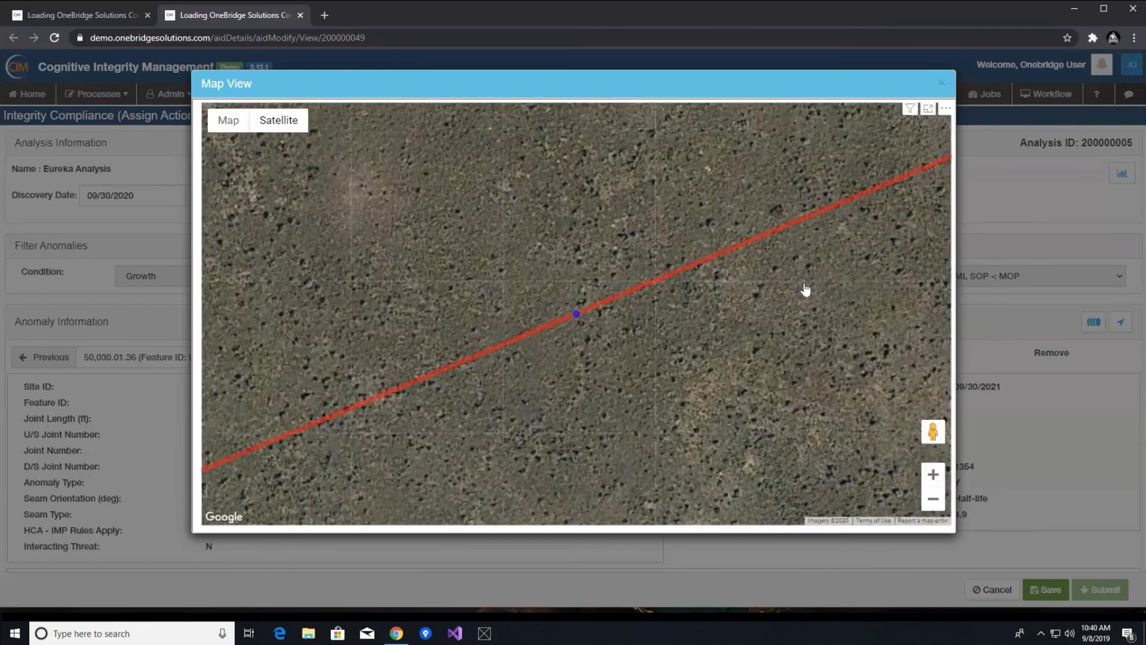
drag(694, 418, 694, 394)
scroll(693, 366, down, 5)
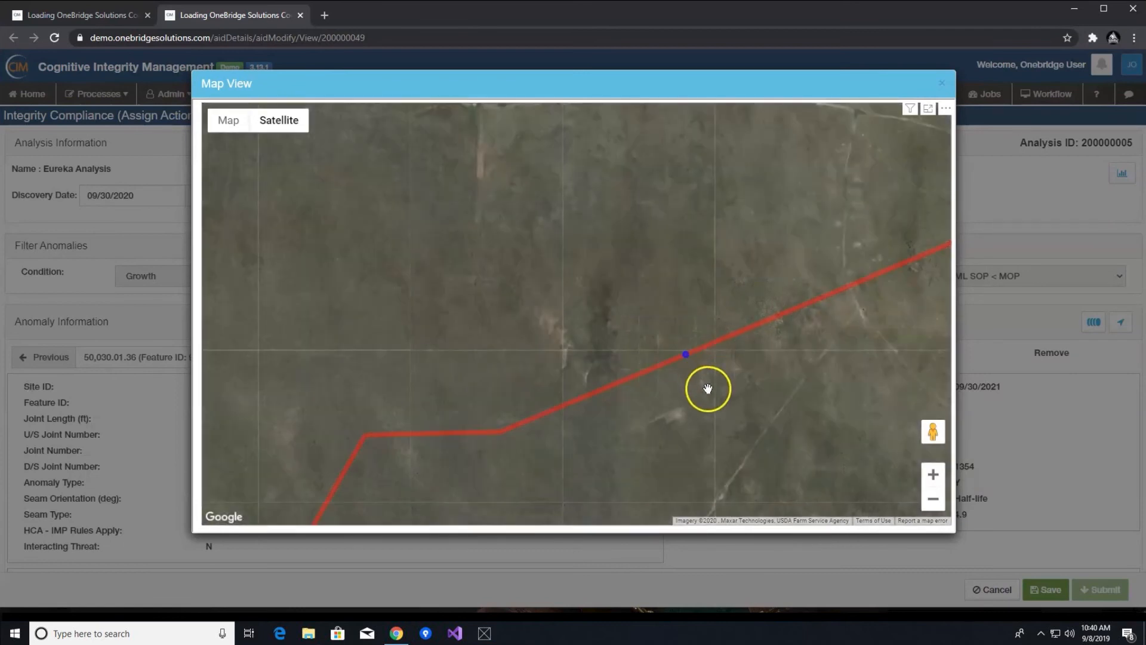
drag(706, 388, 690, 360)
click(992, 589)
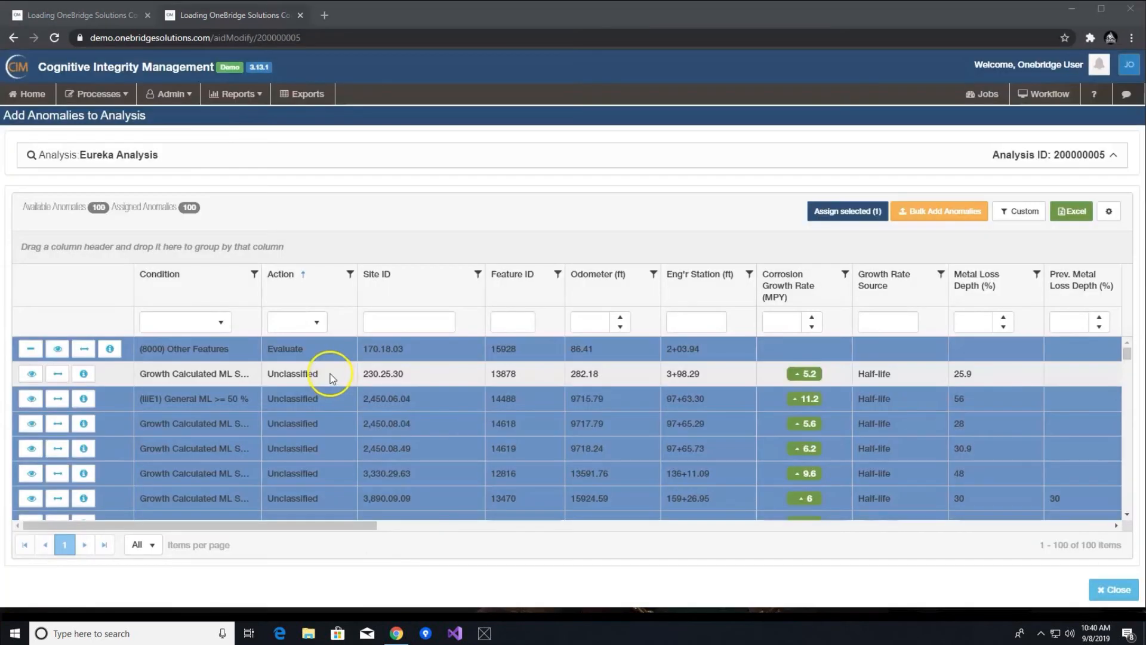
- Set the action of anomaly 13878 to Monitor
click(335, 373)
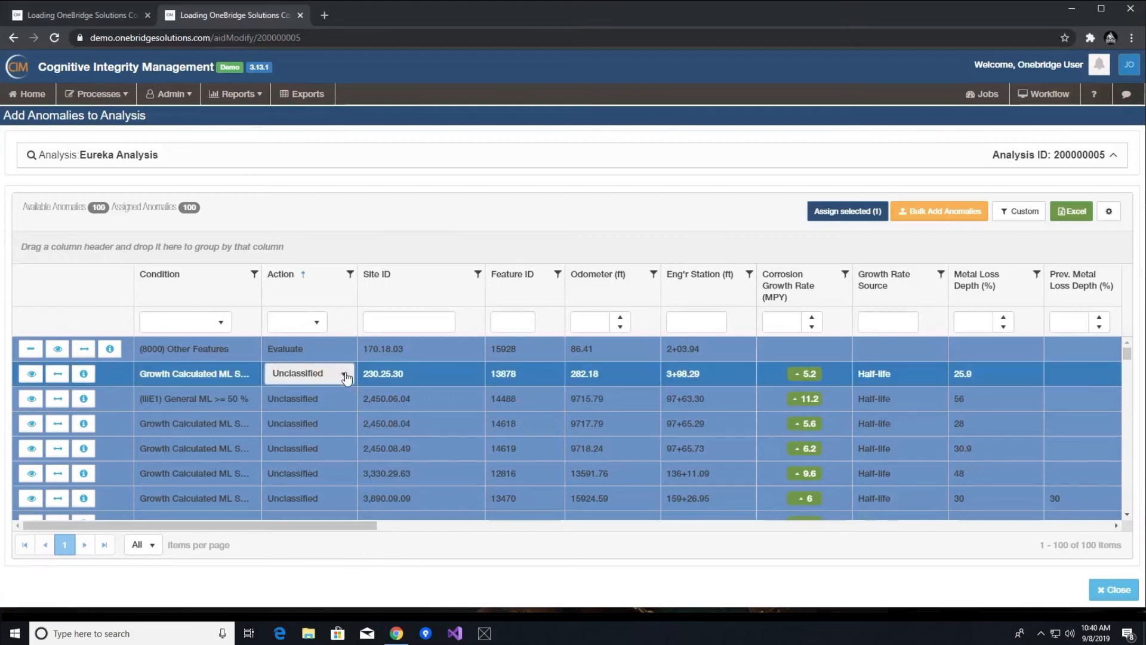
click(344, 374)
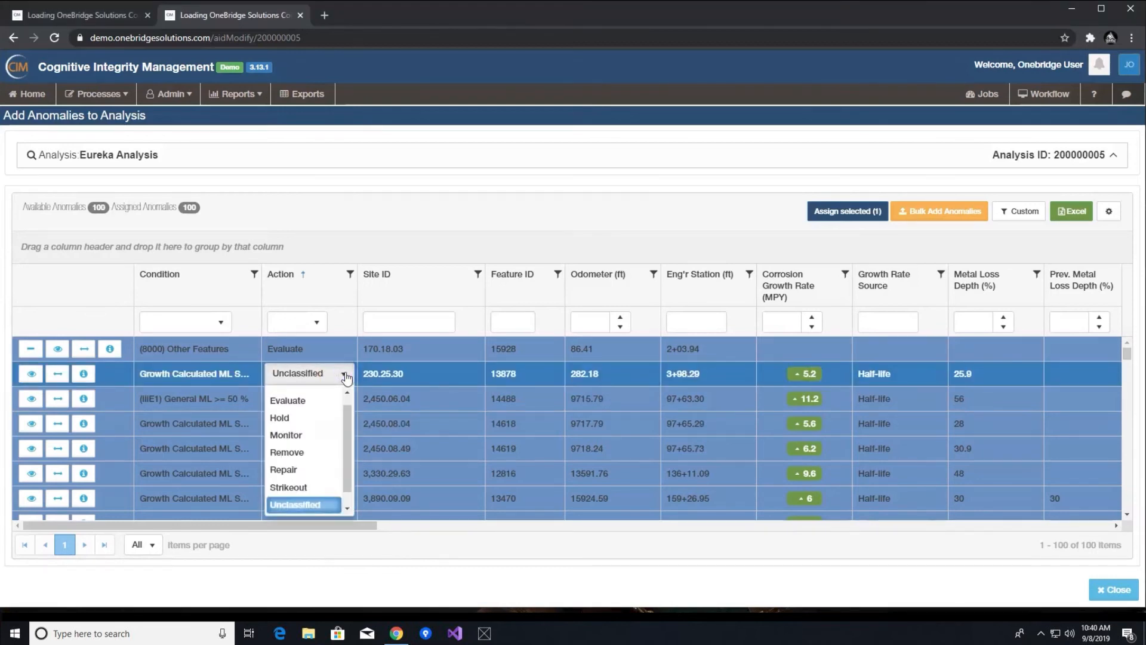
click(316, 437)
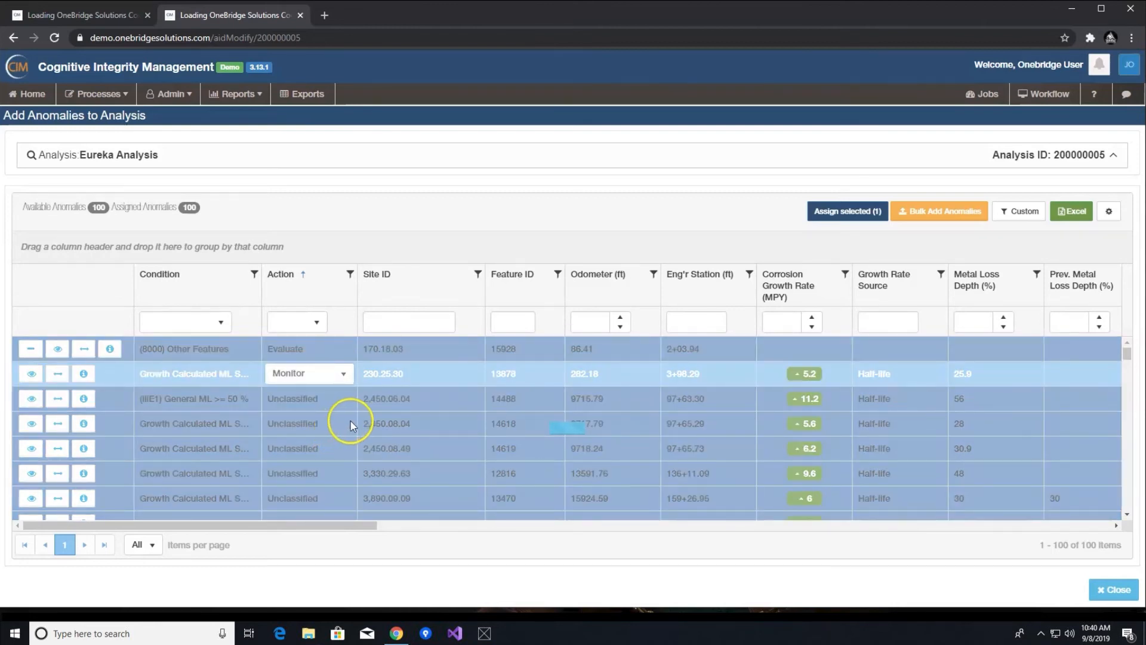
- Set the action of anomaly 13470 to Repair
click(350, 441)
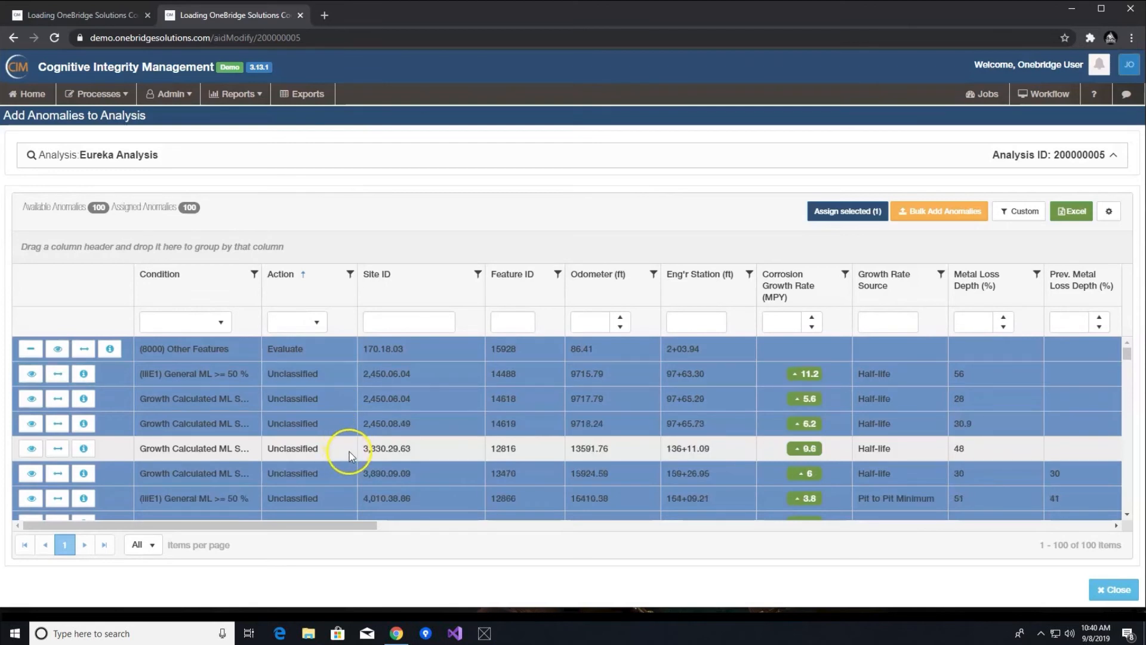
click(320, 472)
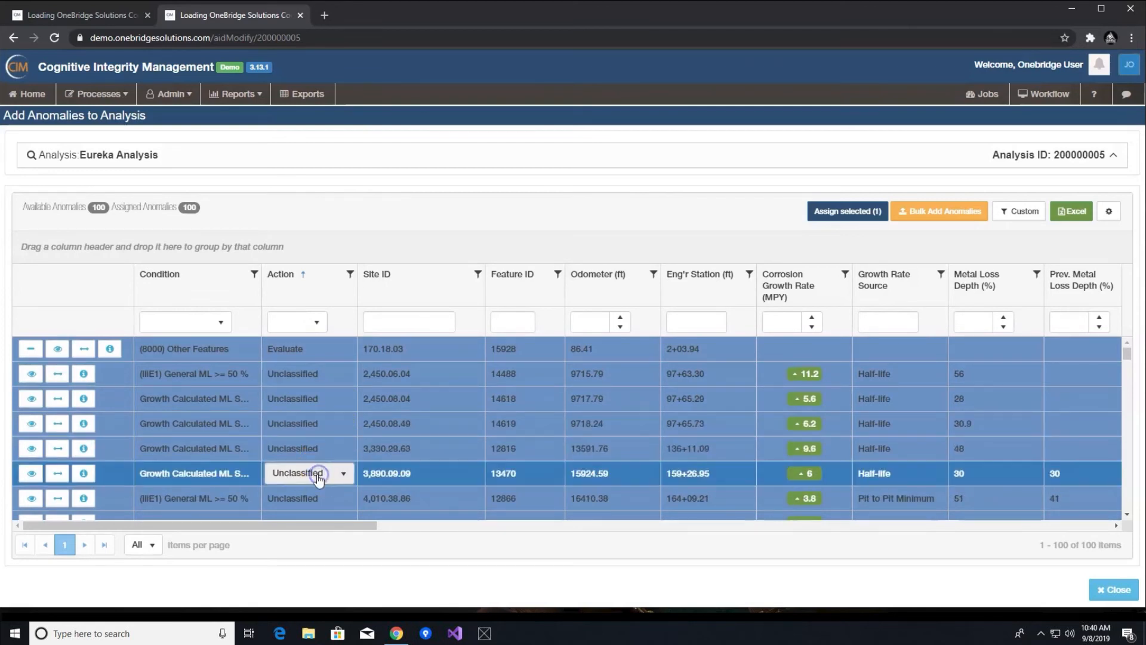
click(344, 474)
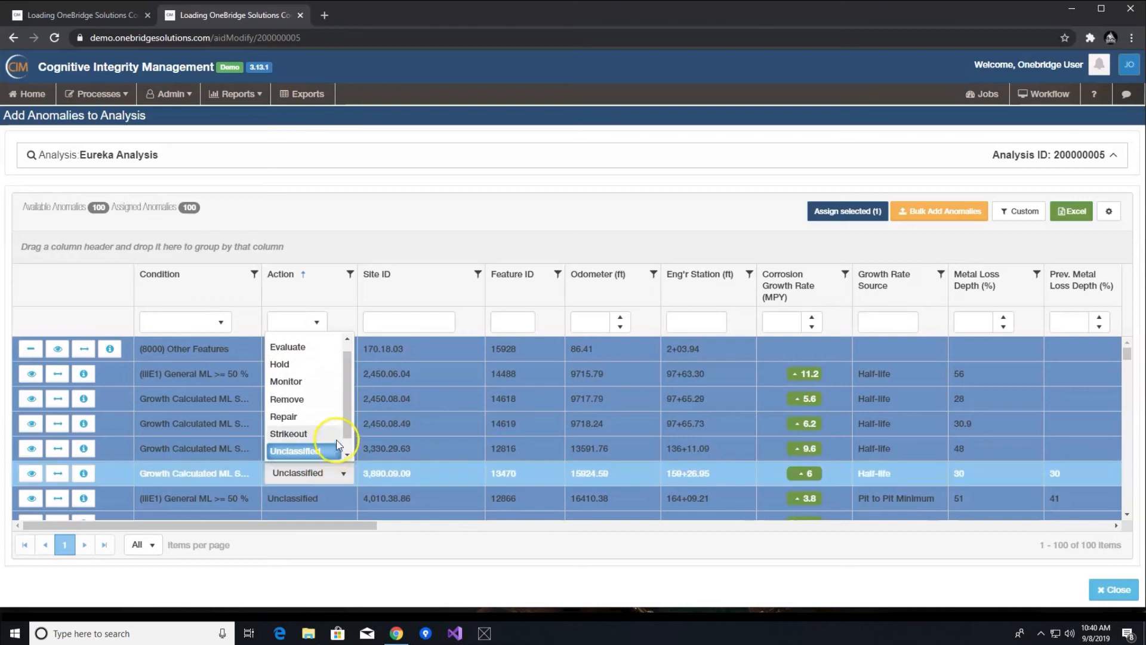
click(307, 418)
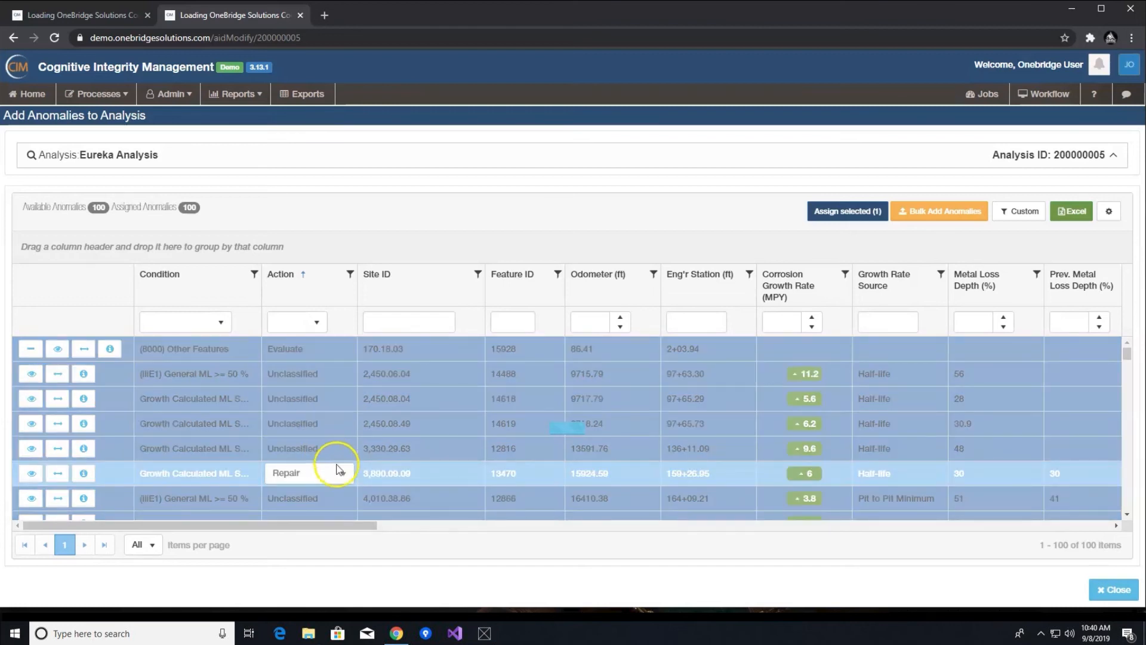
- Set the action of anomaly 14619 to Remove
click(346, 449)
click(344, 448)
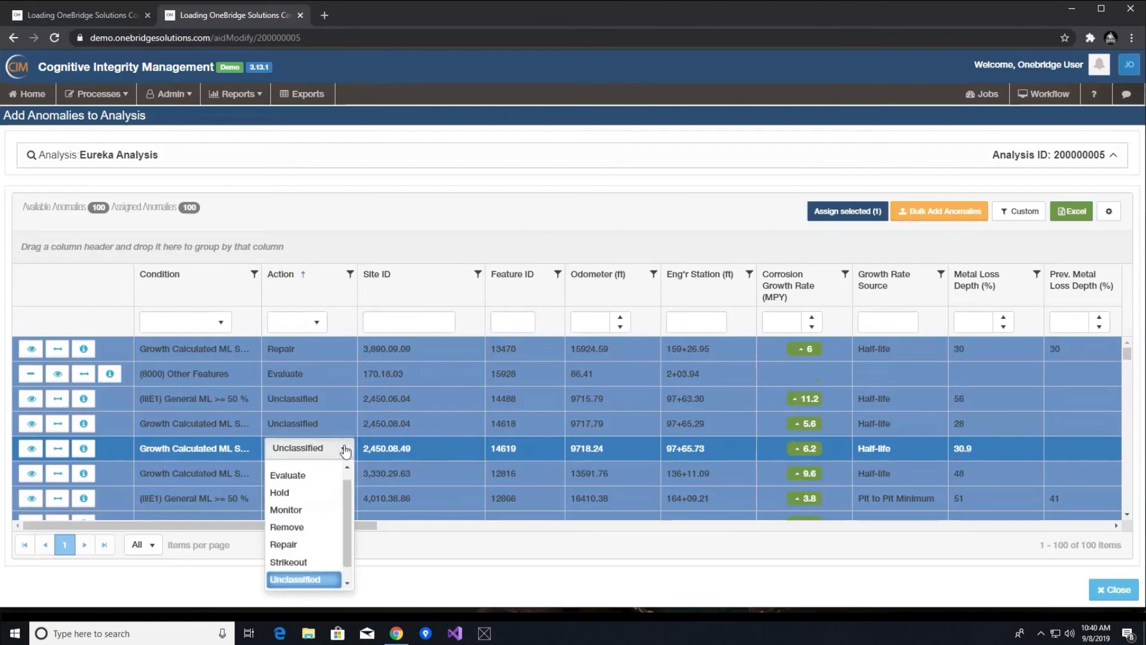
click(305, 528)
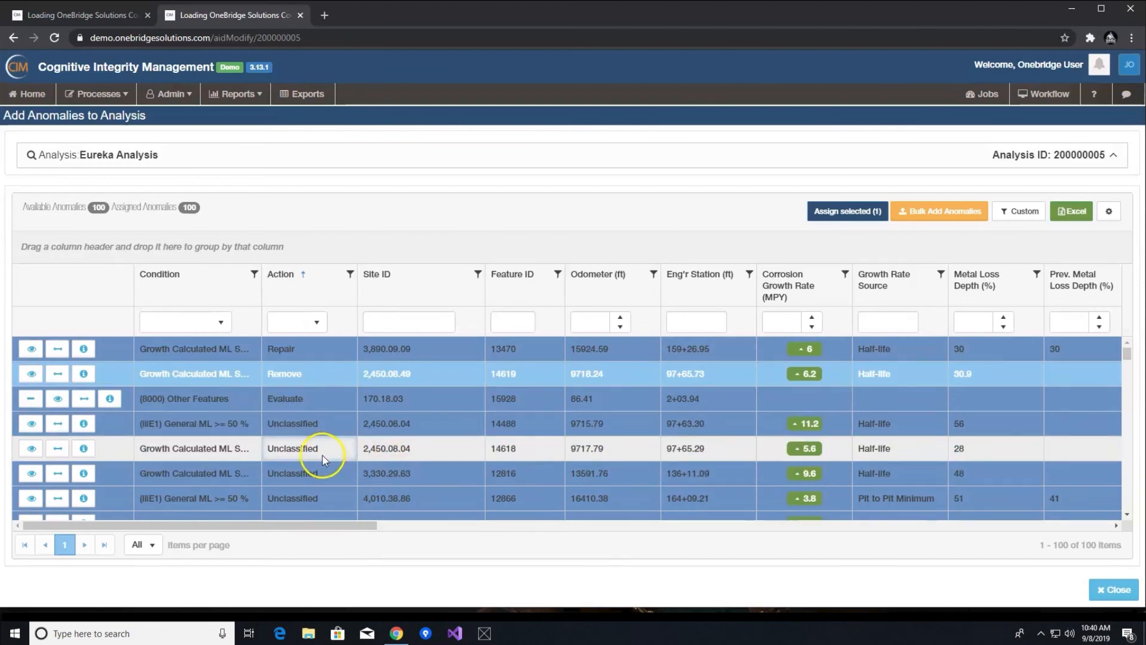
- Finish editing the anomaly actions and close the Add Anomalies to Analysis page
click(316, 377)
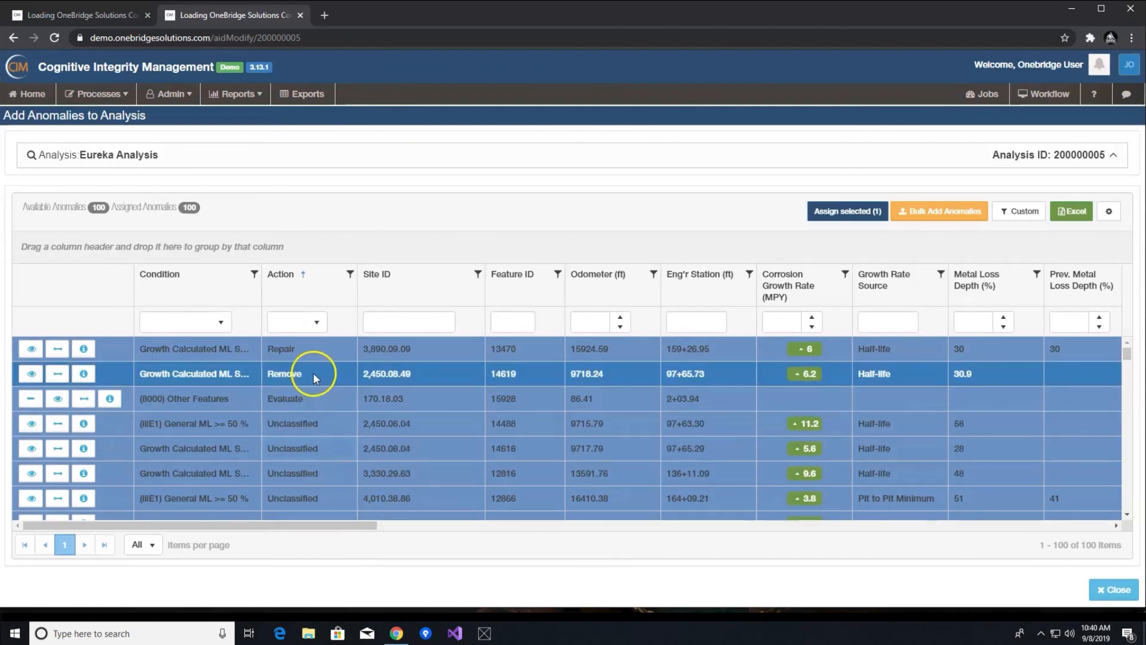
click(333, 377)
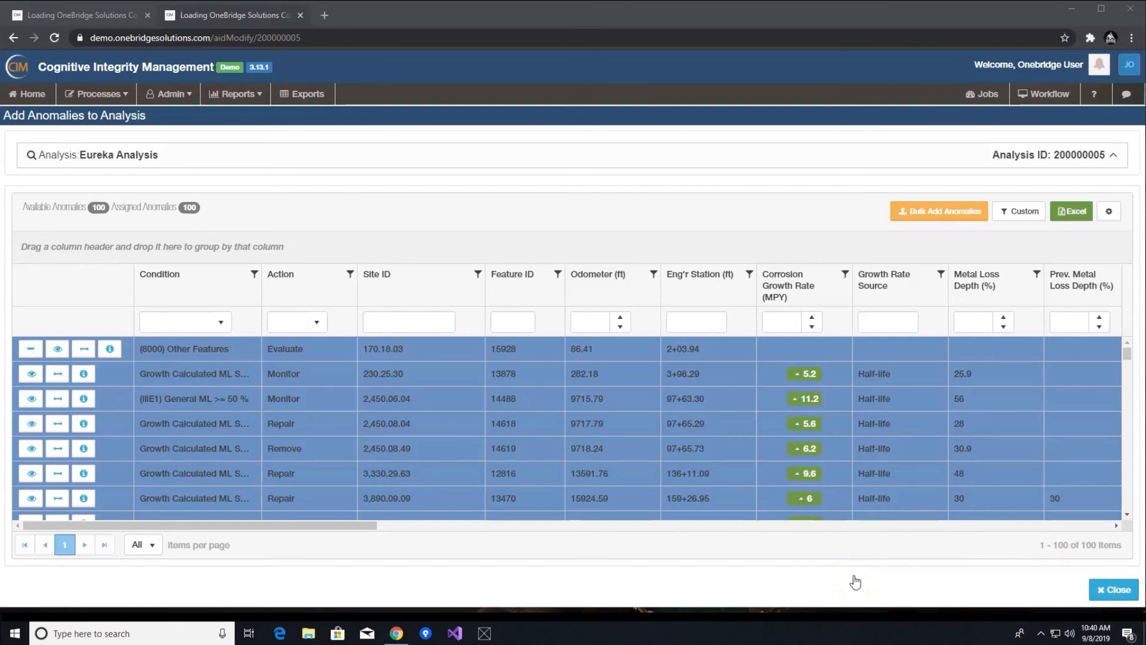
click(1105, 591)
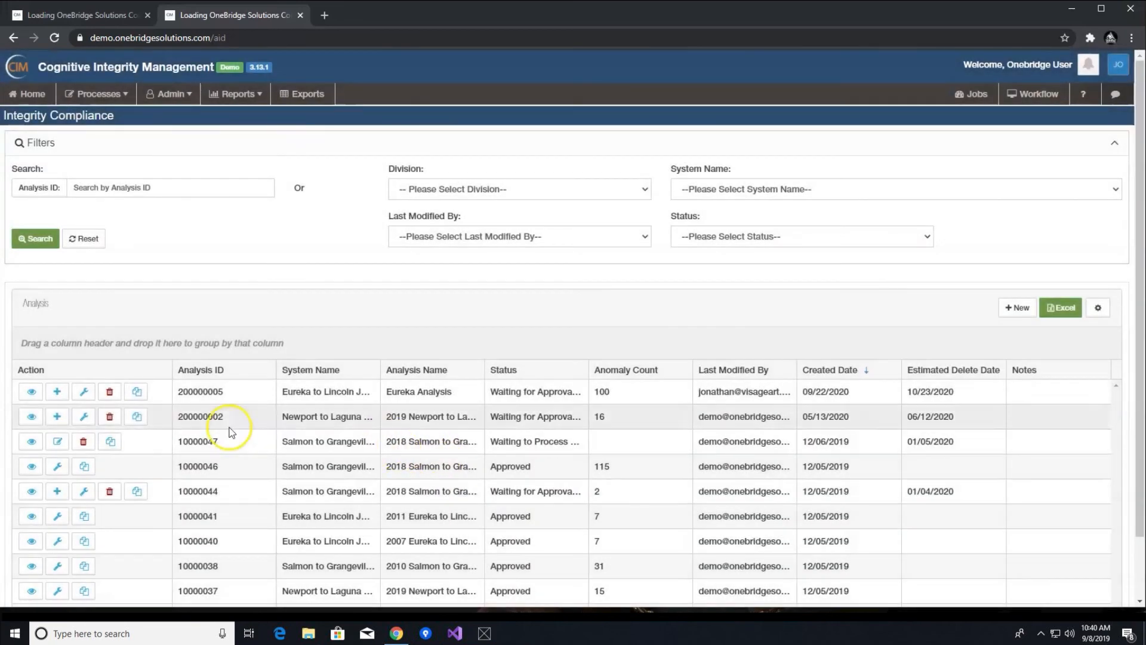
- Open the Assign Action page for the Eureka Analysis and step forward to anomaly 13470
click(83, 392)
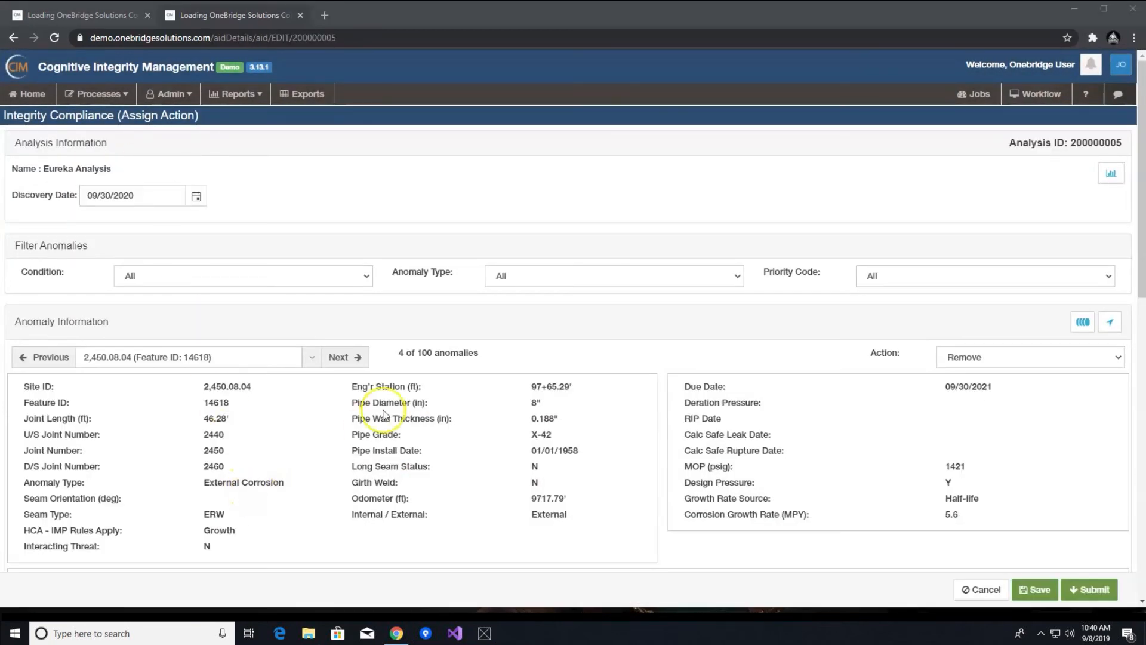
click(343, 361)
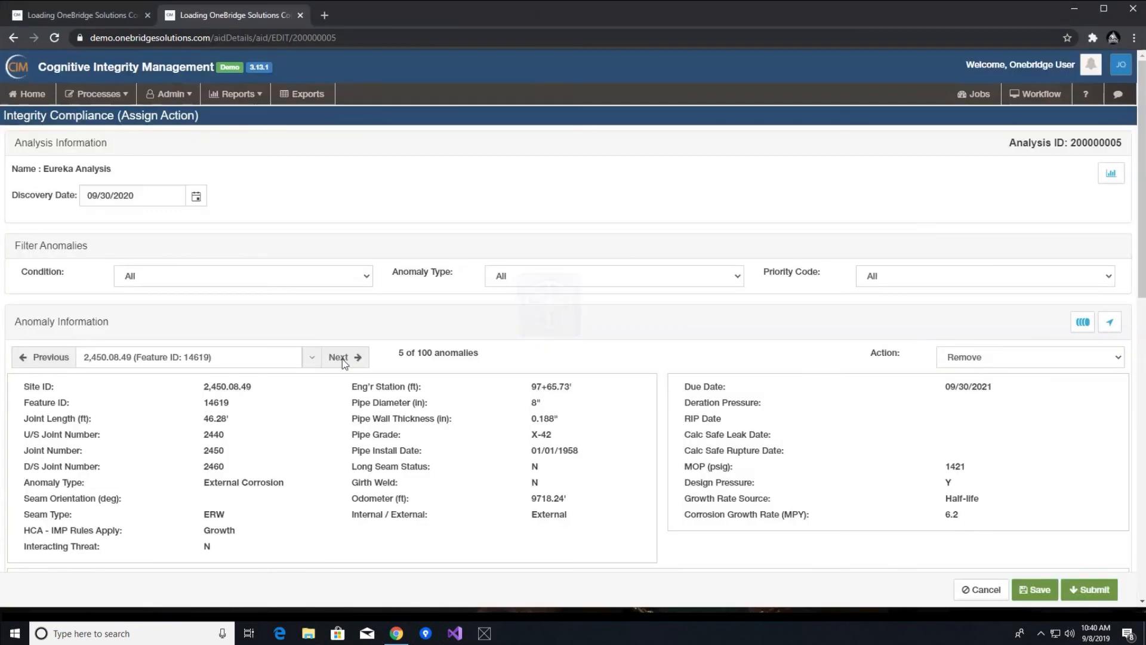
click(343, 359)
click(342, 359)
scroll(787, 341, down, 1)
scroll(787, 342, down, 1)
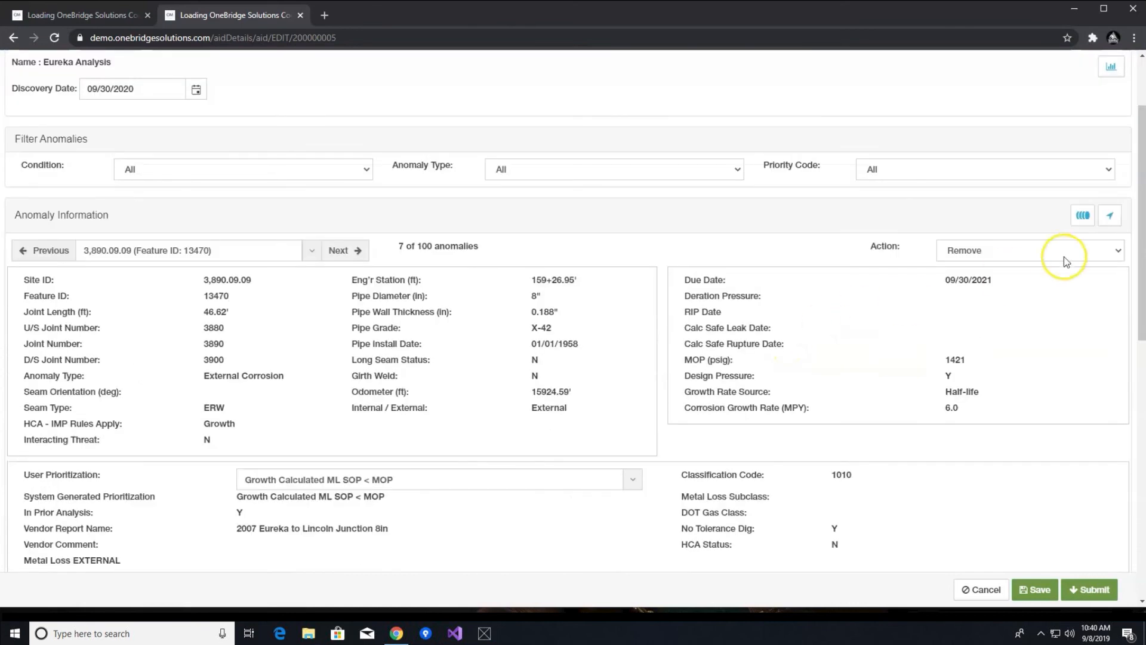
- Review the anomaly's action options and submit the analysis
click(1062, 251)
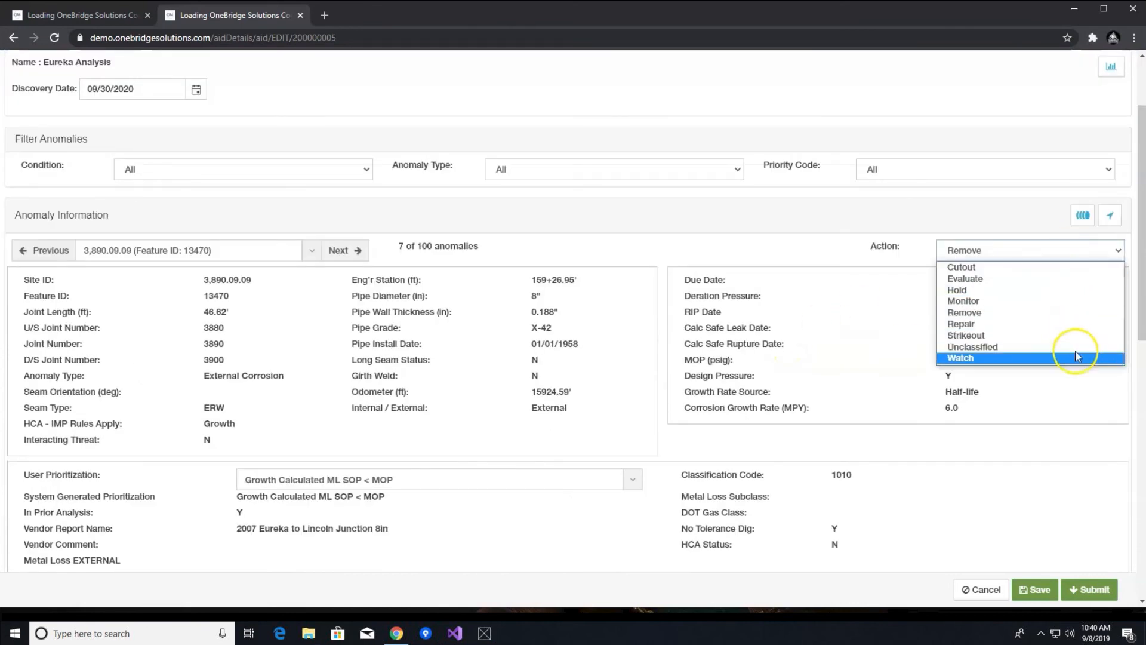
click(1087, 429)
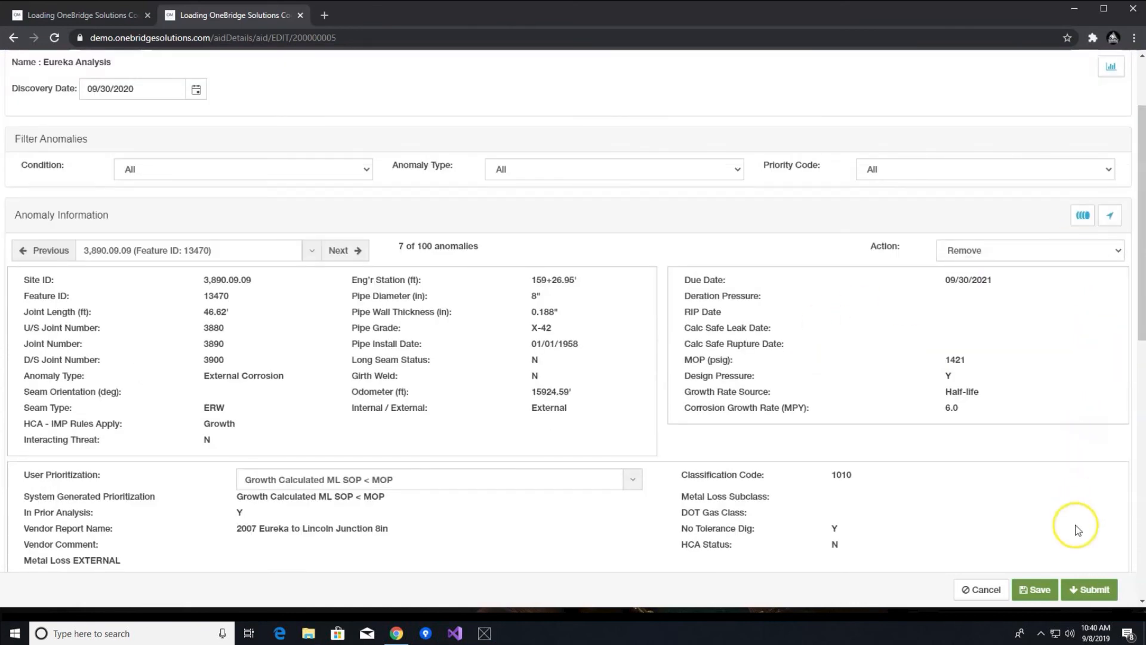
click(1093, 591)
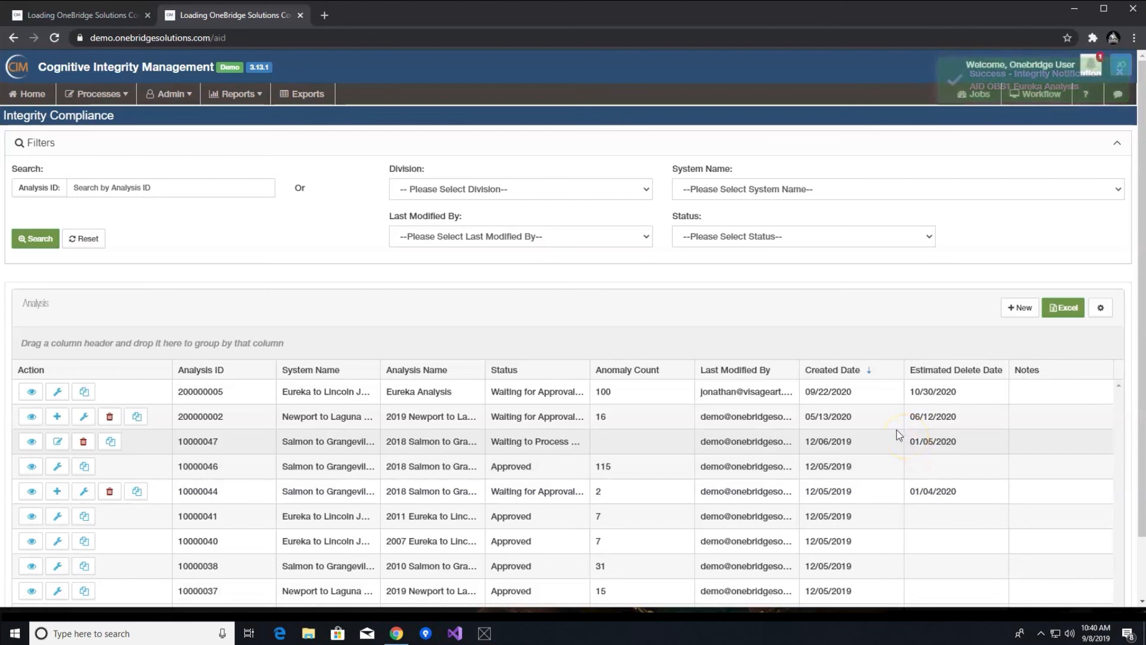
- Open and dismiss the notifications panel
click(1092, 65)
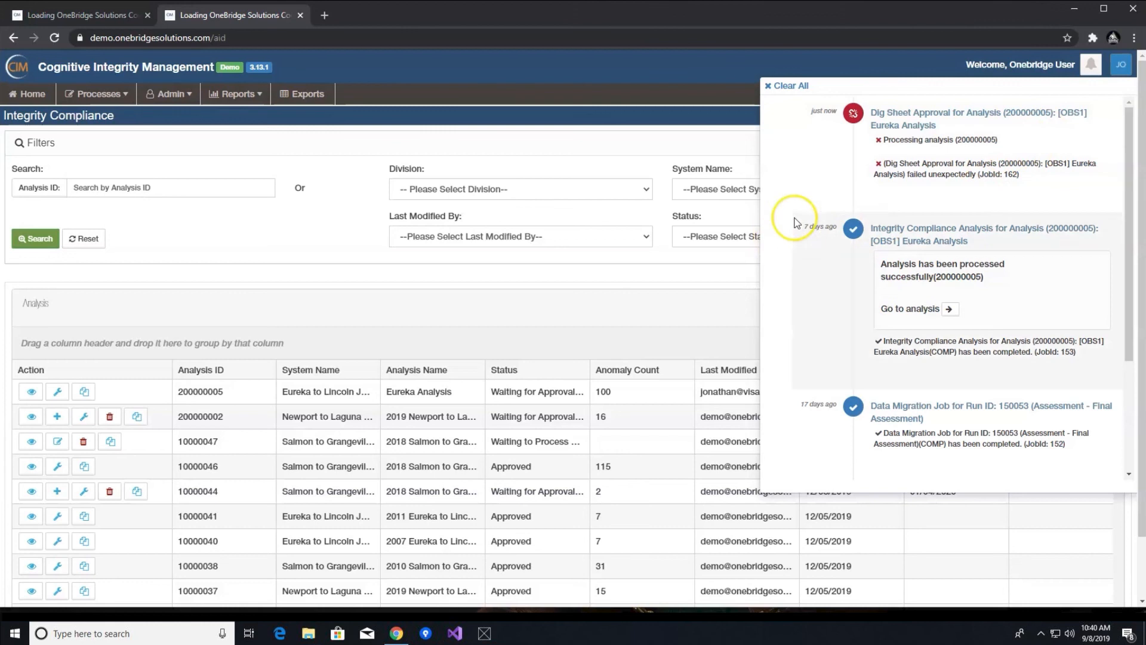
click(705, 264)
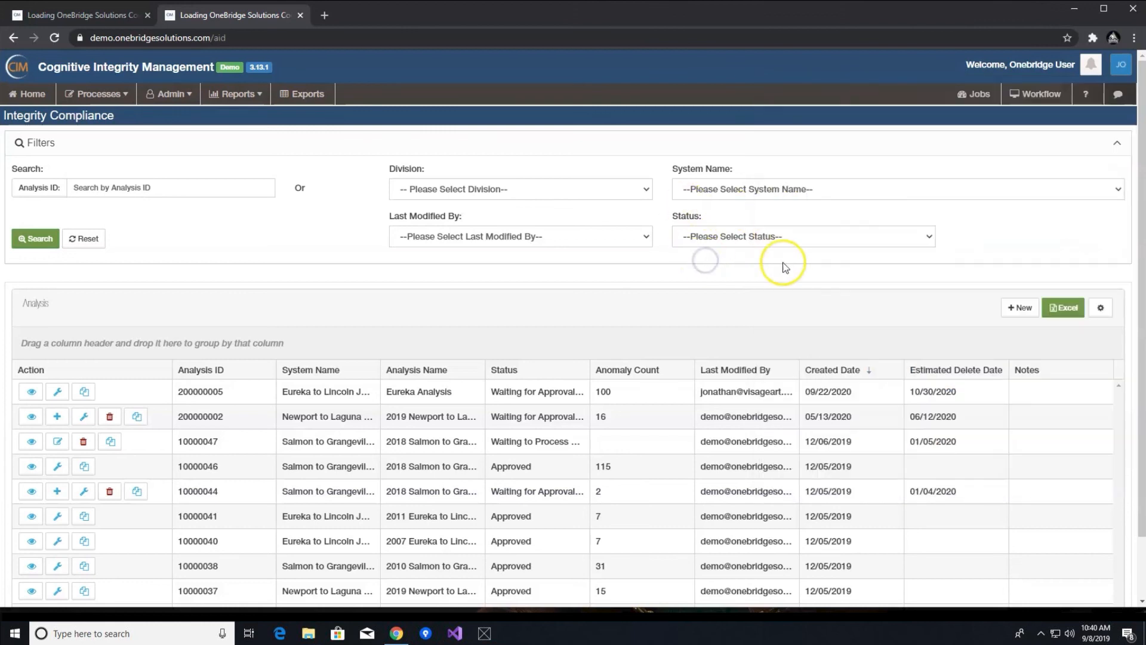